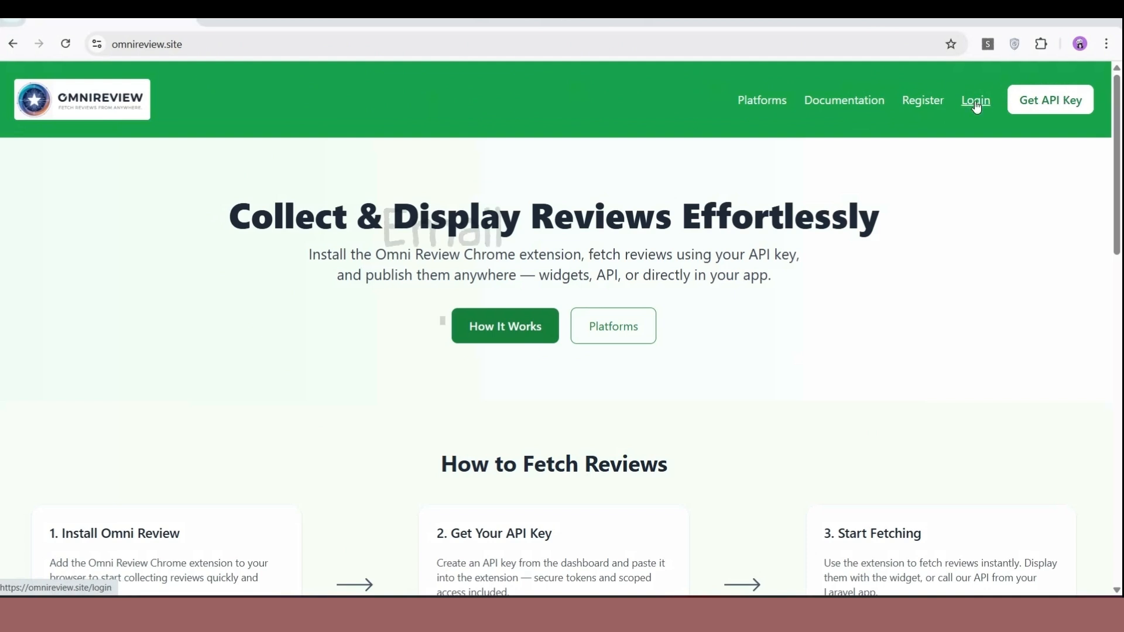
- Log in to the OmniReview site with the prefilled account credentials and open the account's API key page
{"action": "left_click", "coordinate": [974, 101]}
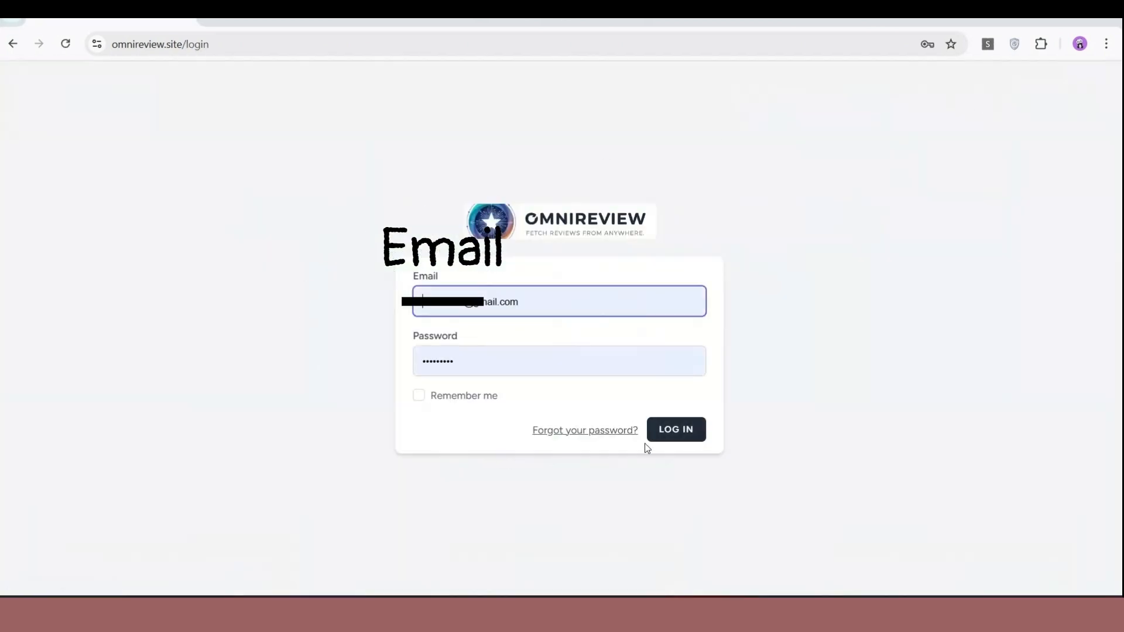
{"action": "left_click", "coordinate": [672, 431]}
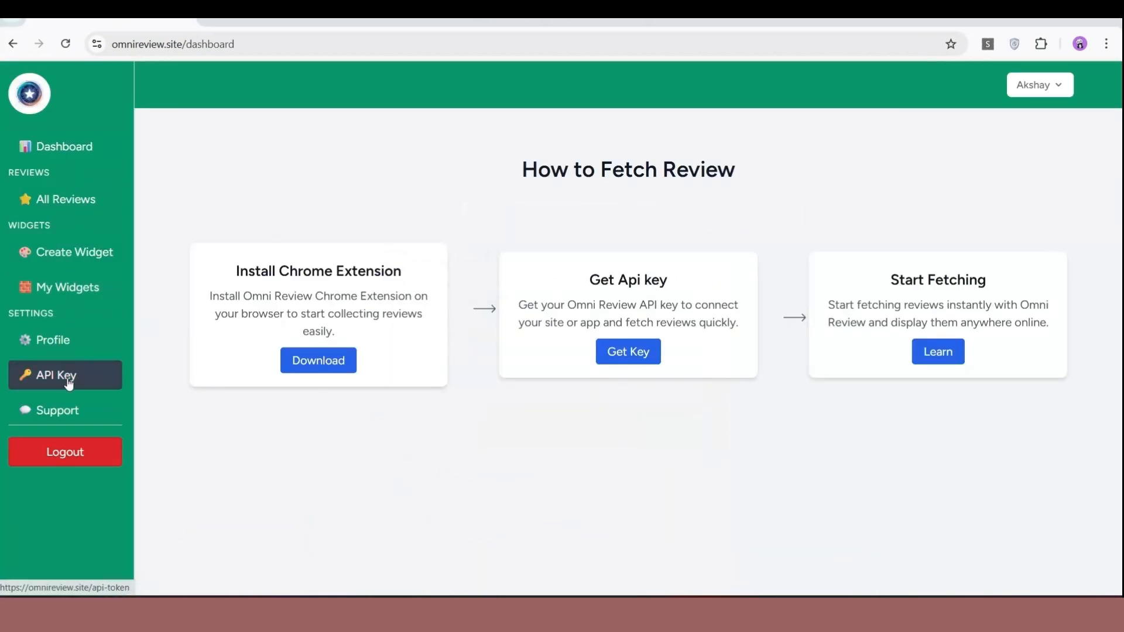
{"action": "left_click", "coordinate": [63, 381]}
{"action": "left_click_drag", "start_coordinate": [196, 209], "coordinate": [652, 233]}
{"action": "left_click", "coordinate": [425, 372]}
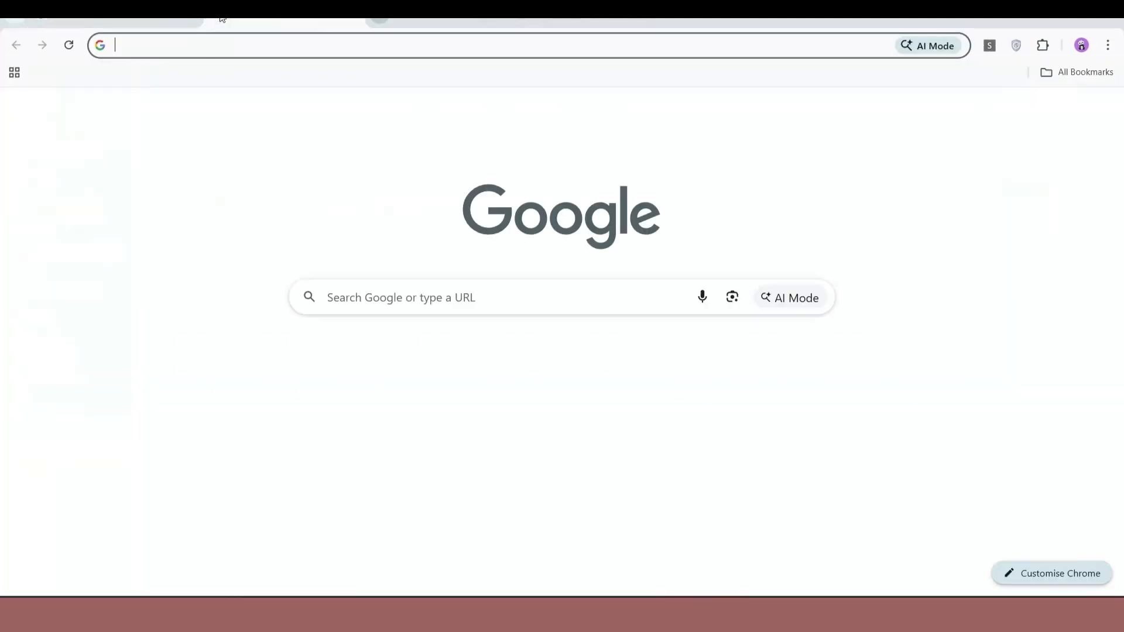
- Go from Chrome's extension management to the Chrome Web Store, search for OmniReview and open its extension page
{"action": "left_click", "coordinate": [1043, 46]}
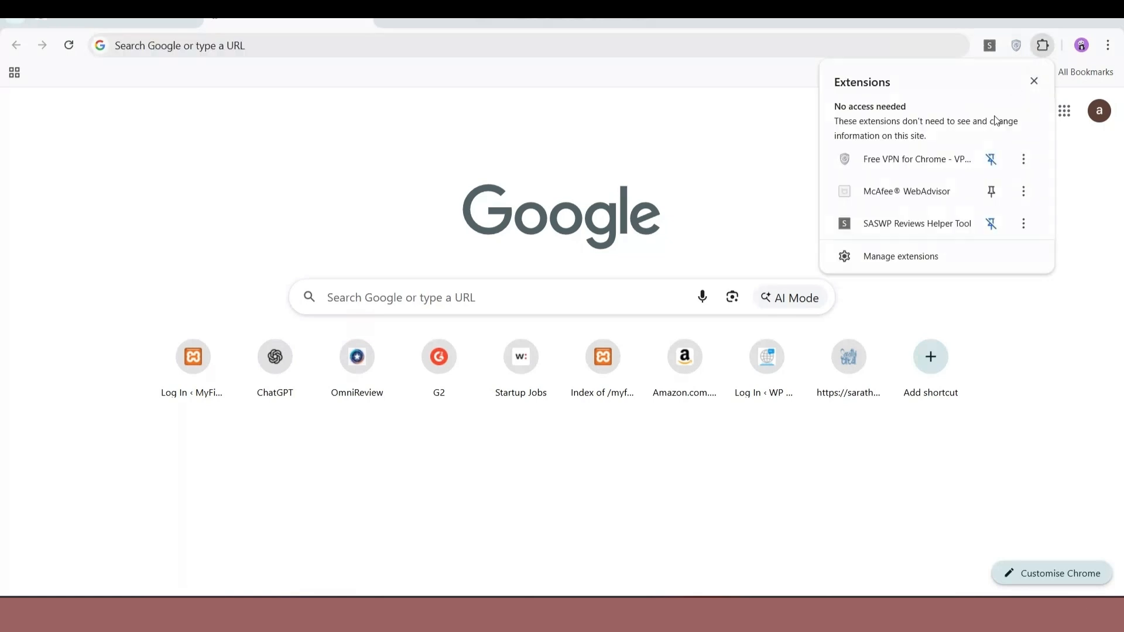
{"action": "left_click", "coordinate": [910, 259]}
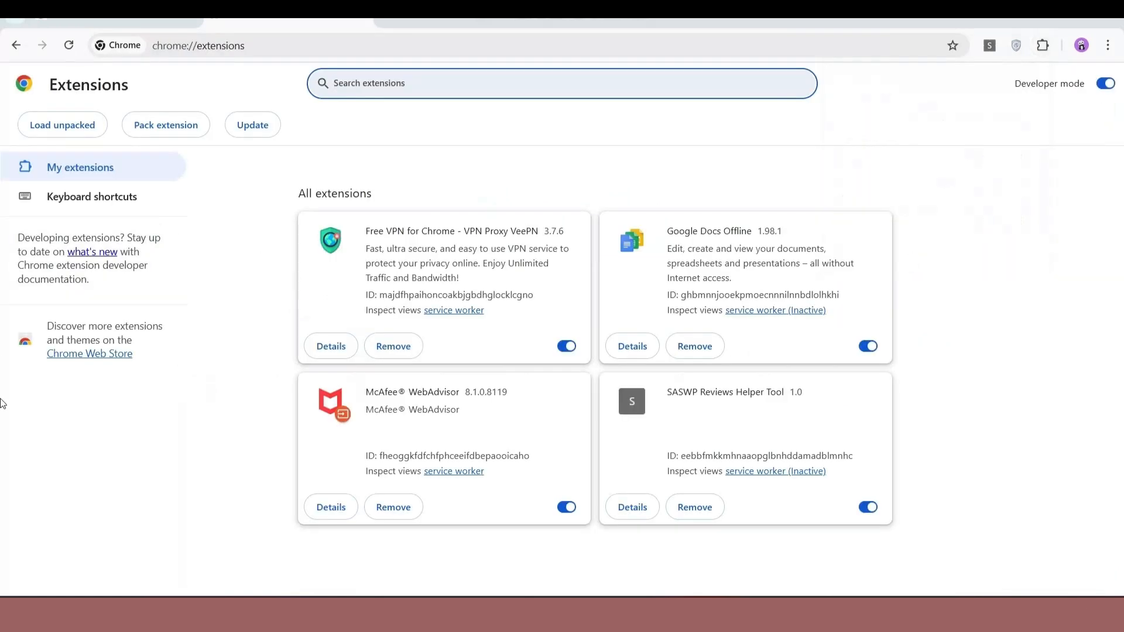
{"action": "left_click", "coordinate": [93, 355]}
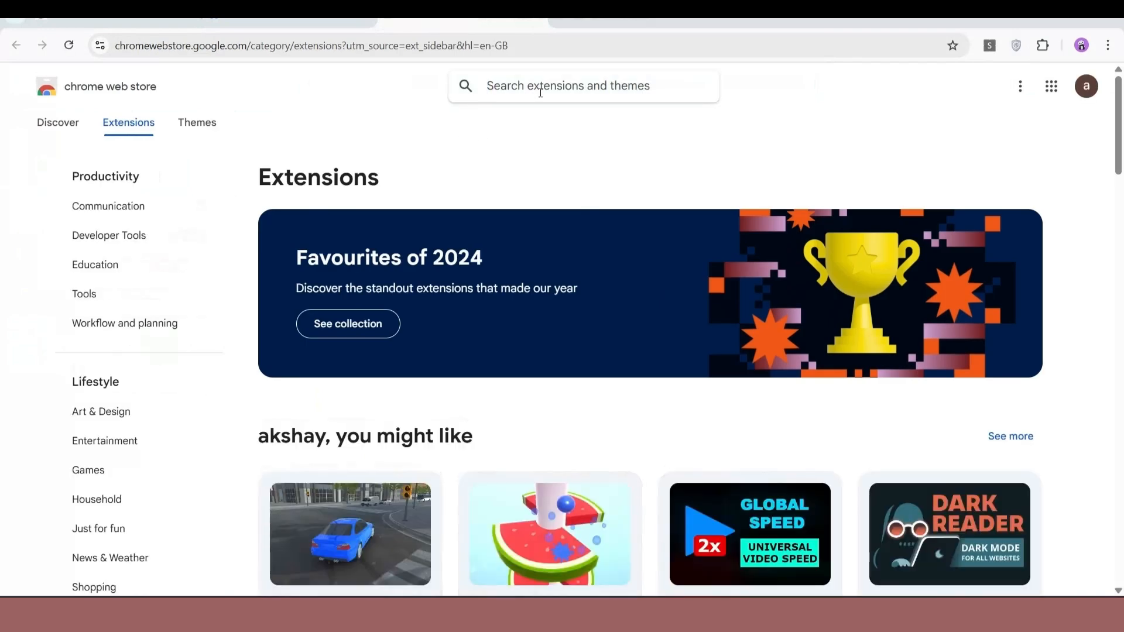
{"action": "type", "text": "Omnire"}
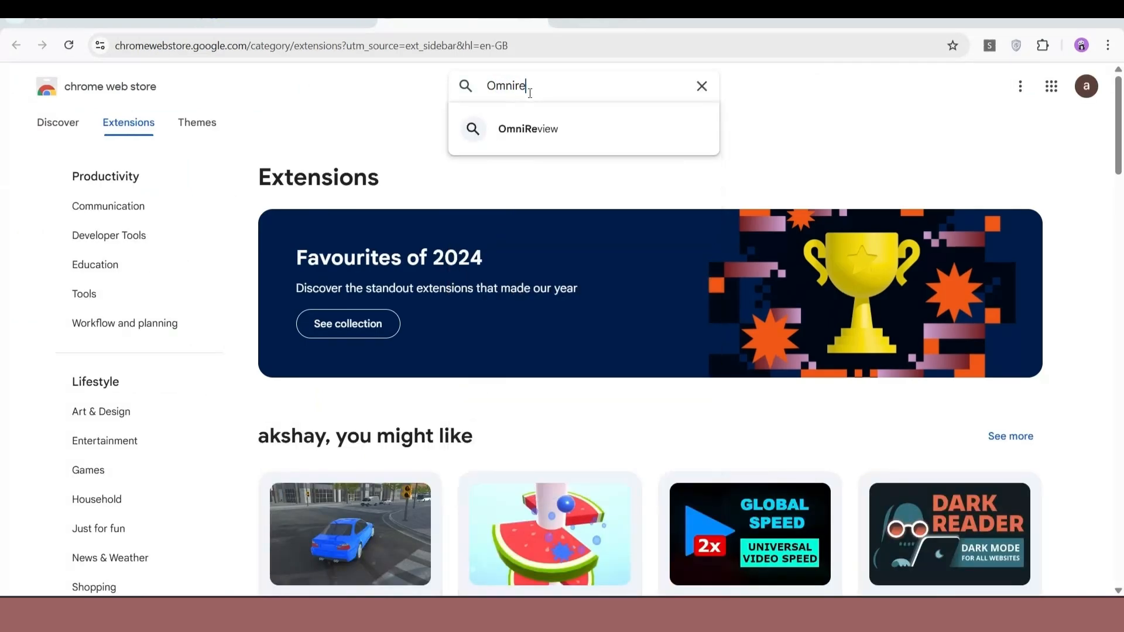
{"action": "left_click", "coordinate": [527, 129]}
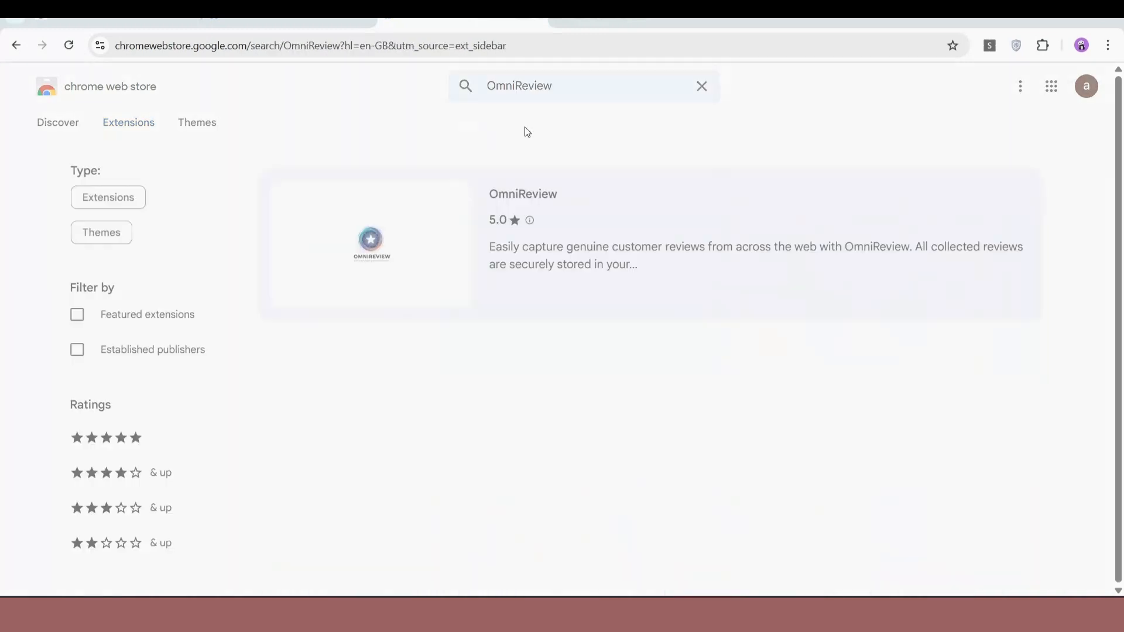
{"action": "left_click", "coordinate": [539, 202]}
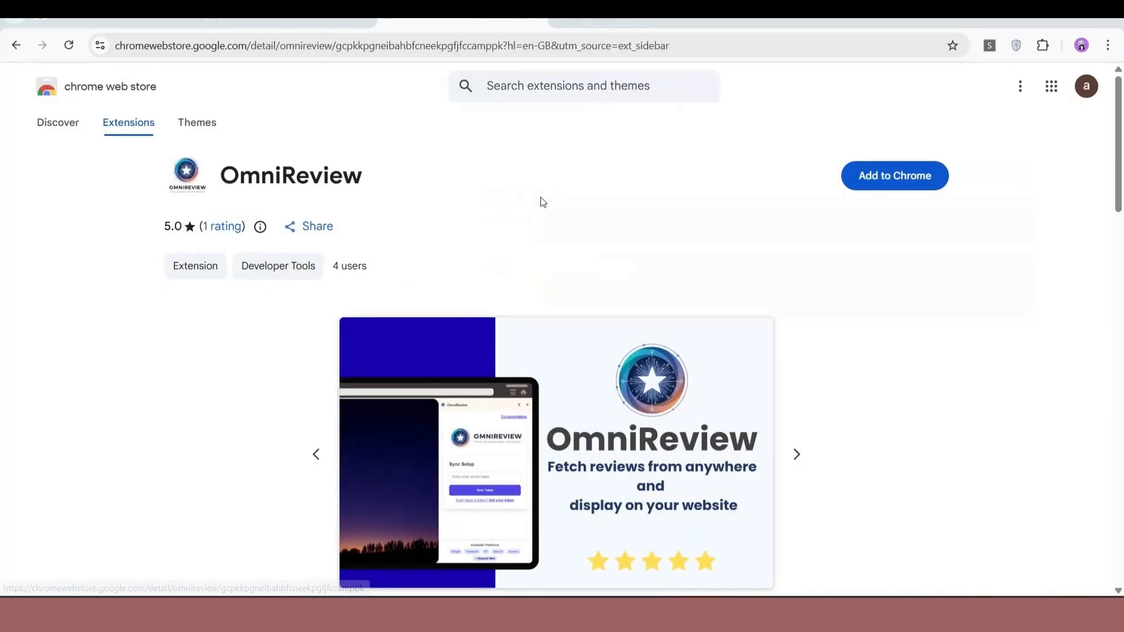
- Add the OmniReview extension to Chrome and pin it to the browser toolbar
{"action": "left_click", "coordinate": [904, 174]}
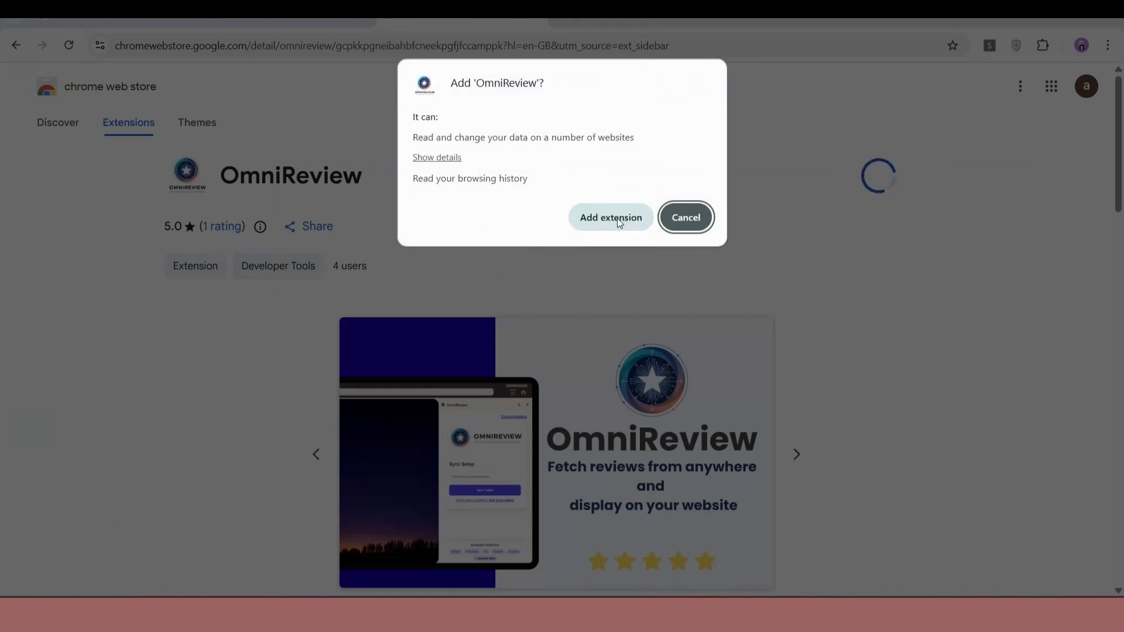
{"action": "left_click", "coordinate": [606, 222]}
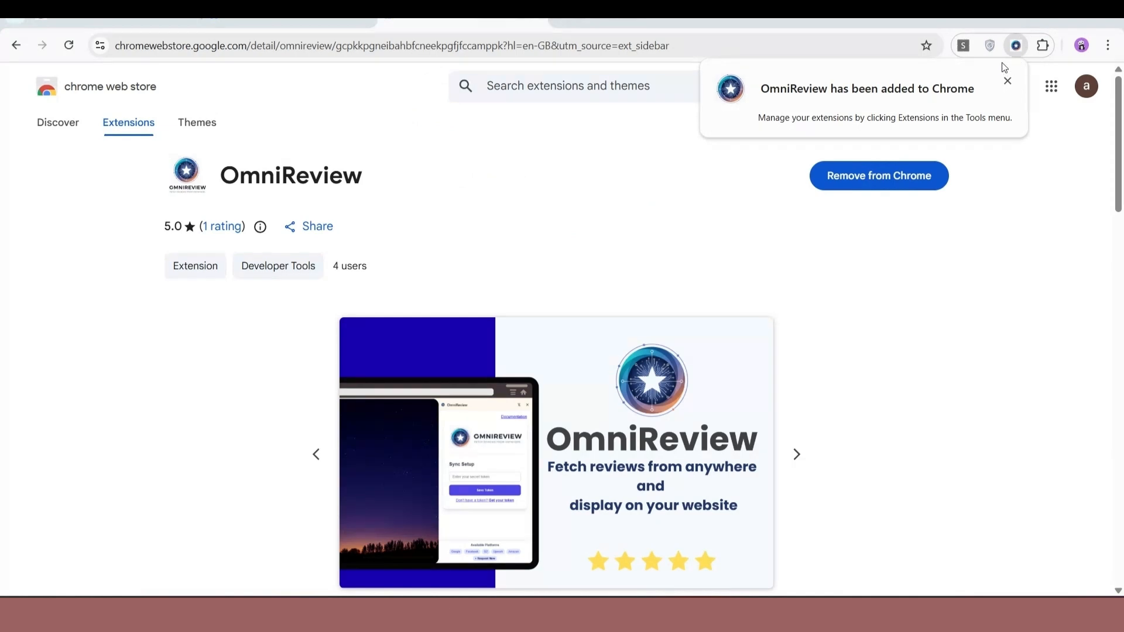
{"action": "left_click", "coordinate": [1042, 47]}
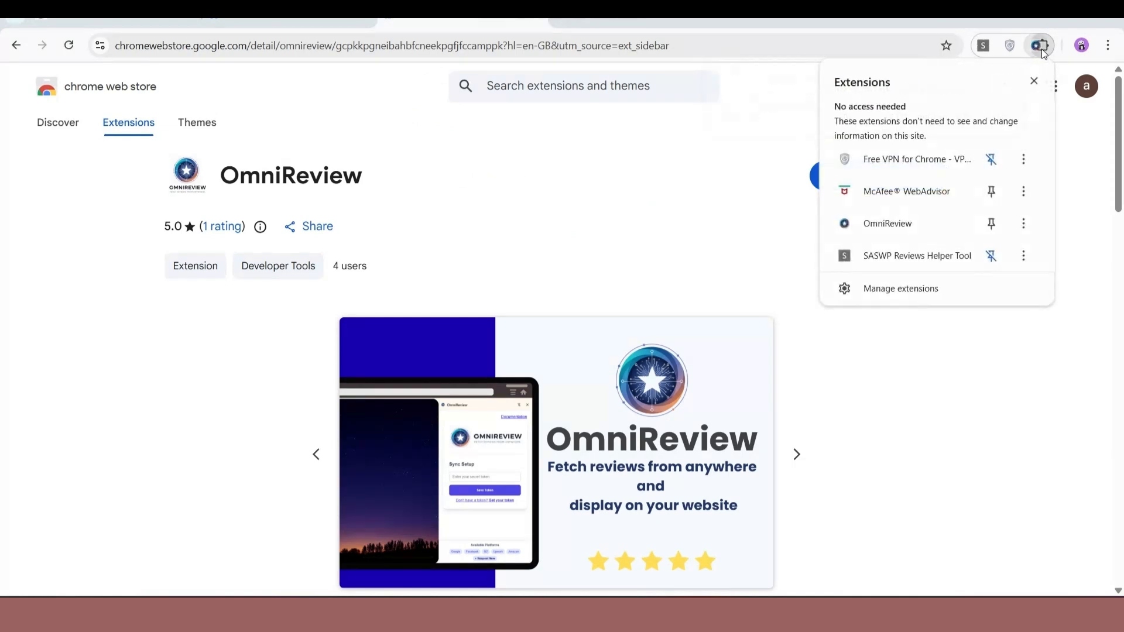
{"action": "left_click", "coordinate": [991, 224]}
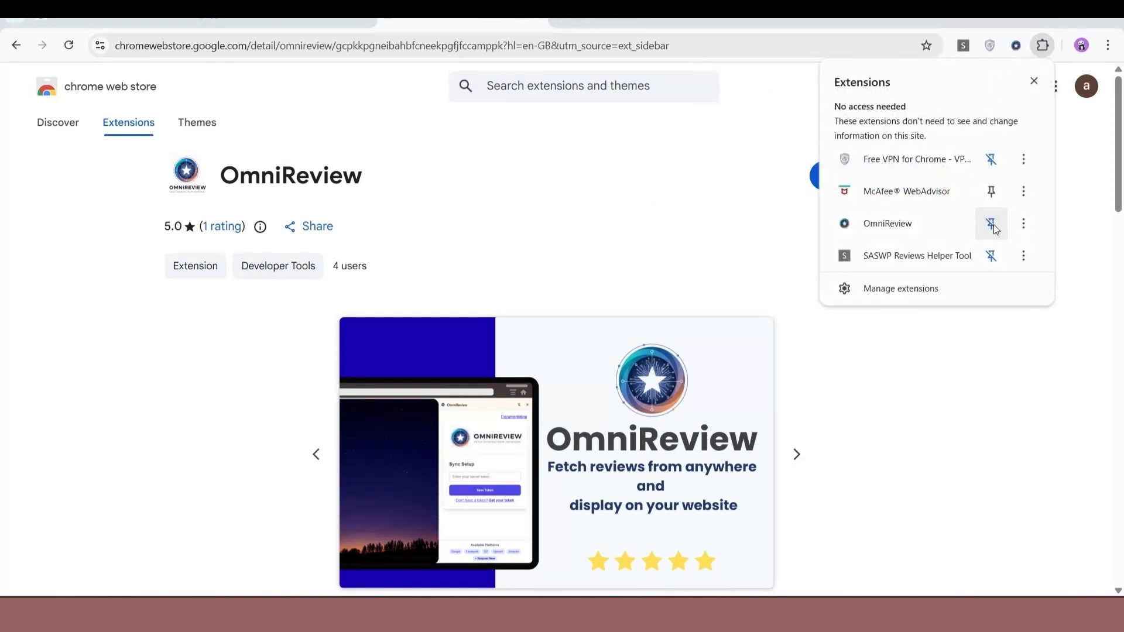
{"action": "left_click", "coordinate": [716, 227]}
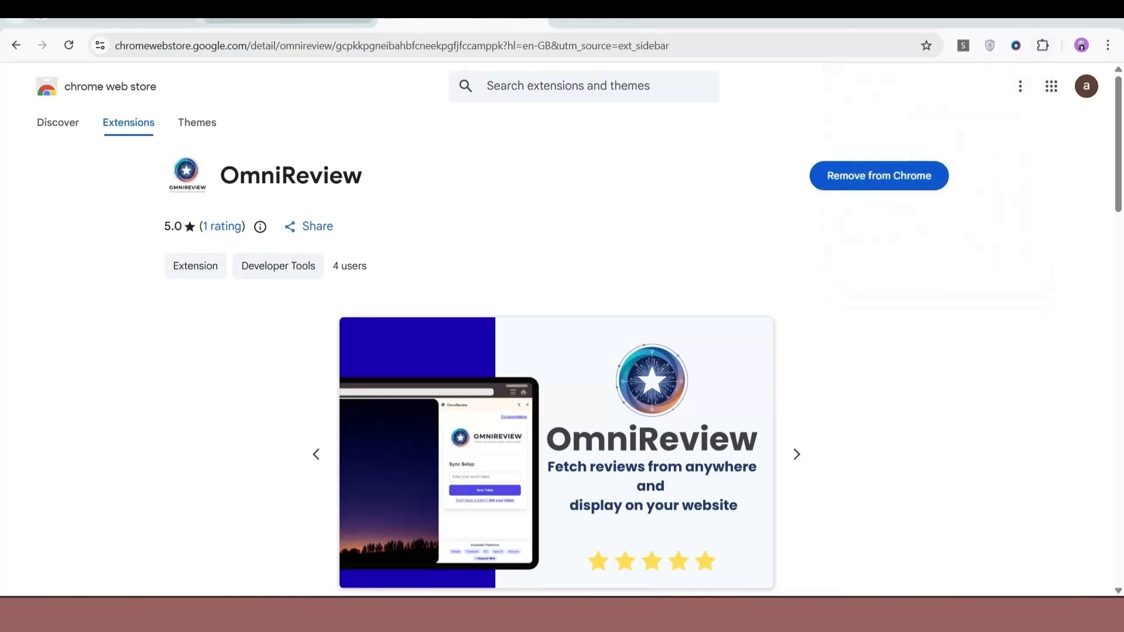
- Open a new browser tab and search Google for magazine3
{"action": "left_click", "coordinate": [287, 22]}
{"action": "left_click", "coordinate": [456, 20]}
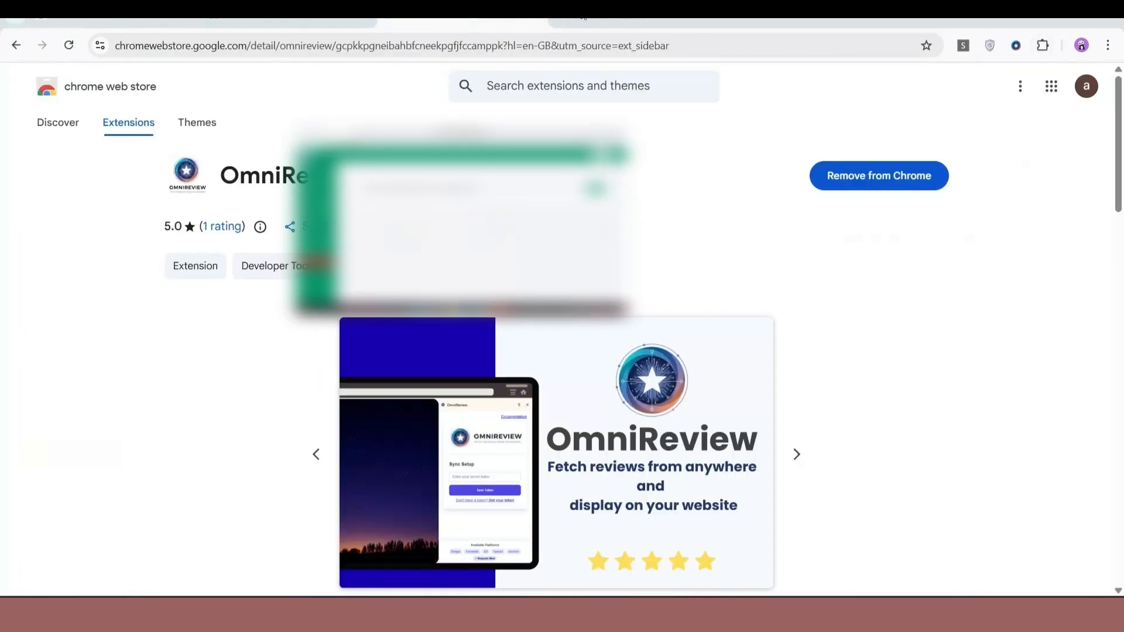
{"action": "left_click", "coordinate": [566, 16]}
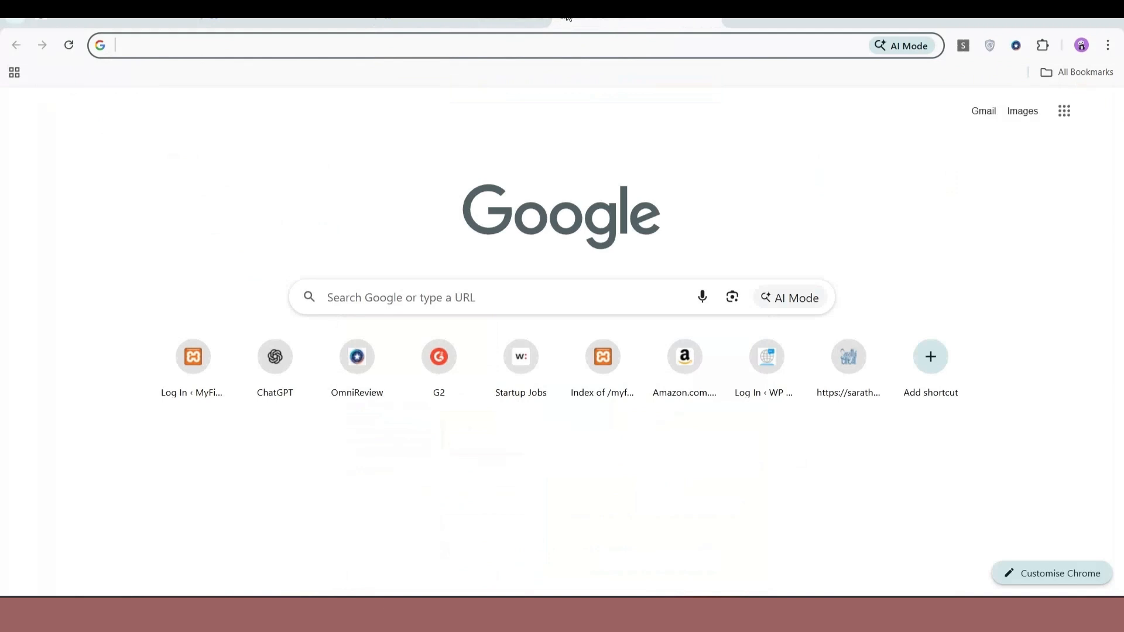
{"action": "left_click", "coordinate": [344, 54]}
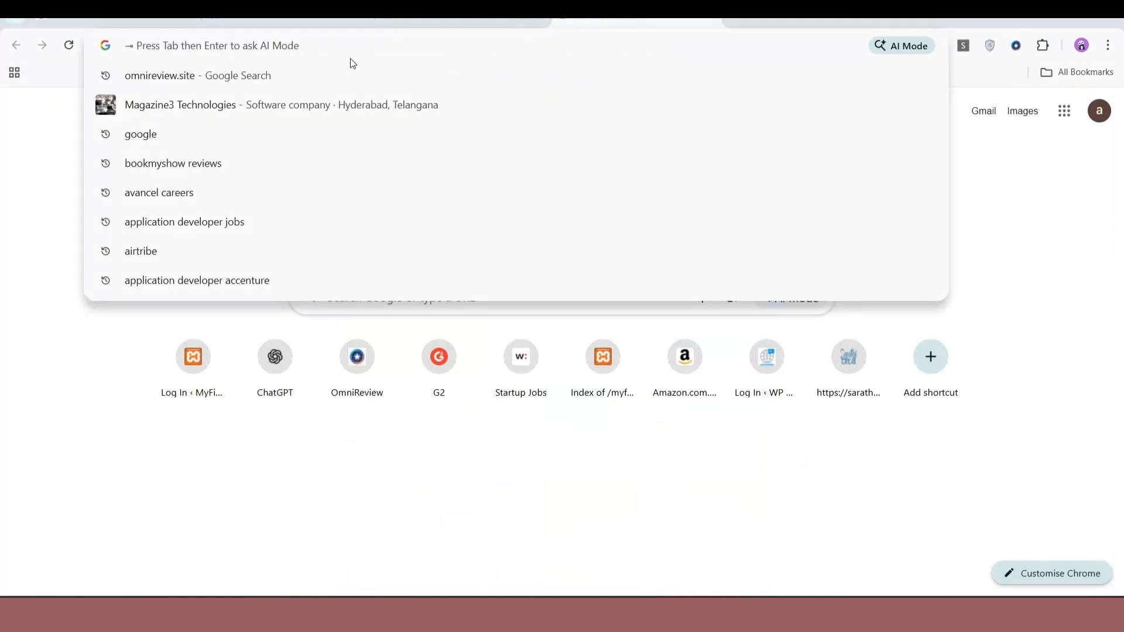
{"action": "type", "text": "mag"}
{"action": "key", "text": "Down"}
{"action": "key", "text": "Down"}
{"action": "key", "text": "Up"}
{"action": "key", "text": "Return"}
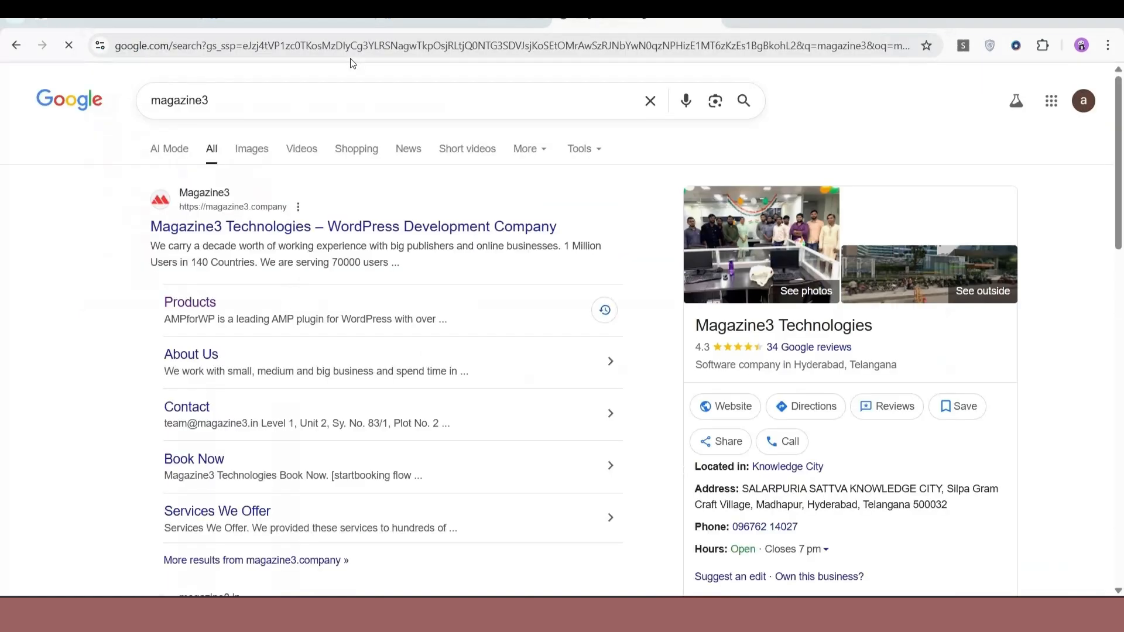
- Open the OmniReview extension, copy the API key from the OmniReview site into its secret token field and save the token
{"action": "left_click", "coordinate": [1020, 50]}
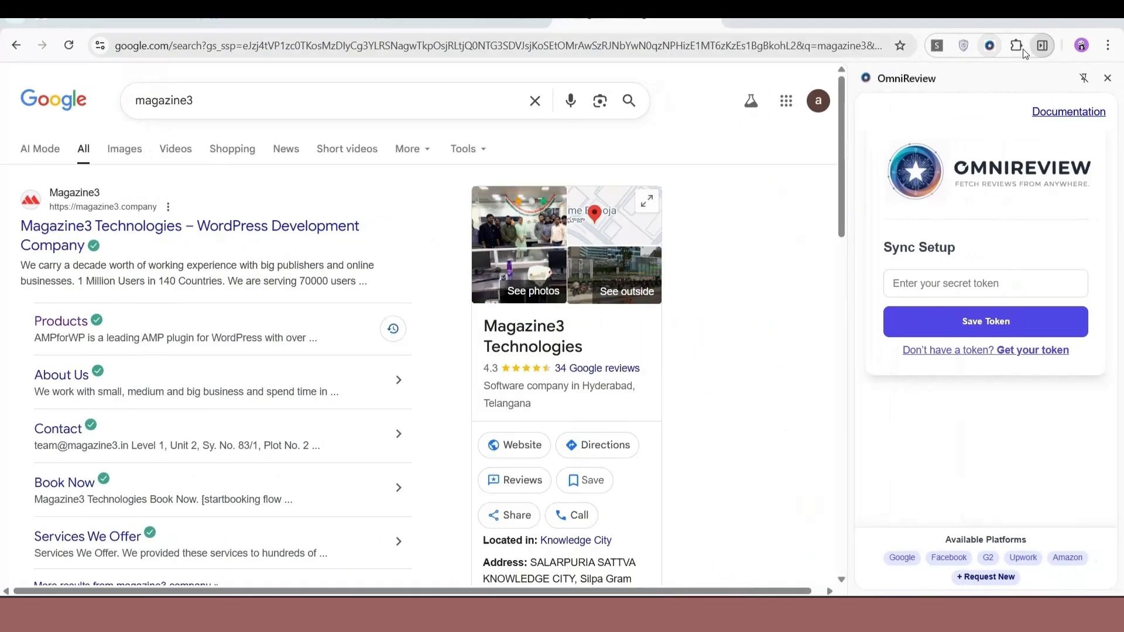
{"action": "left_click", "coordinate": [939, 283]}
{"action": "left_click", "coordinate": [122, 11]}
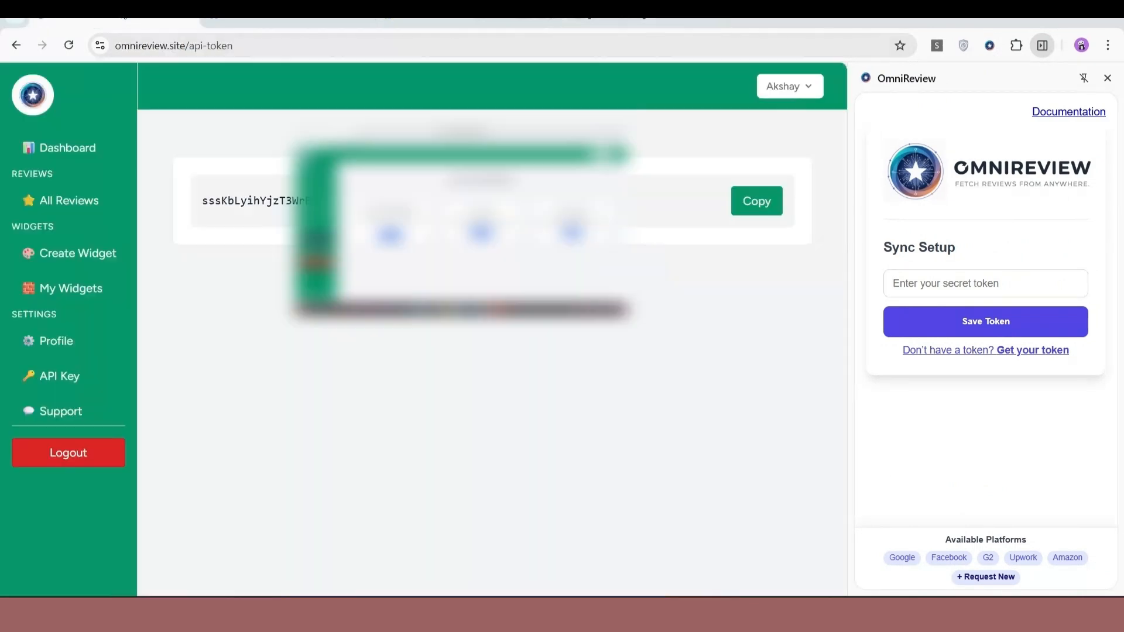
{"action": "left_click", "coordinate": [754, 212]}
{"action": "left_click", "coordinate": [900, 273]}
{"action": "right_click", "coordinate": [901, 273]}
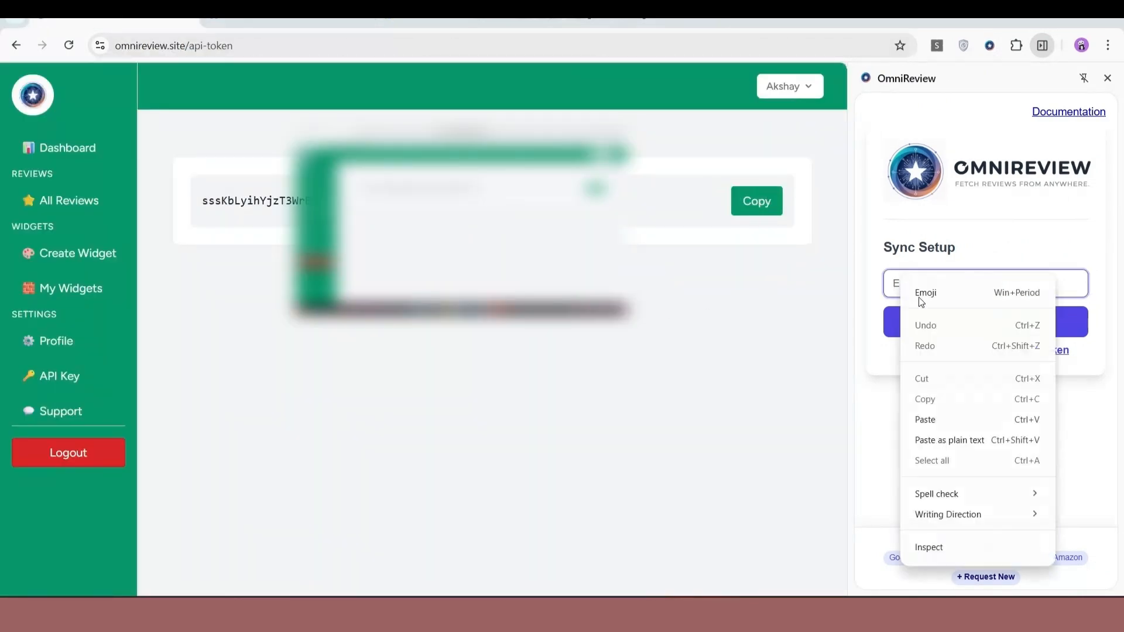
{"action": "left_click", "coordinate": [942, 418]}
{"action": "left_click", "coordinate": [976, 325]}
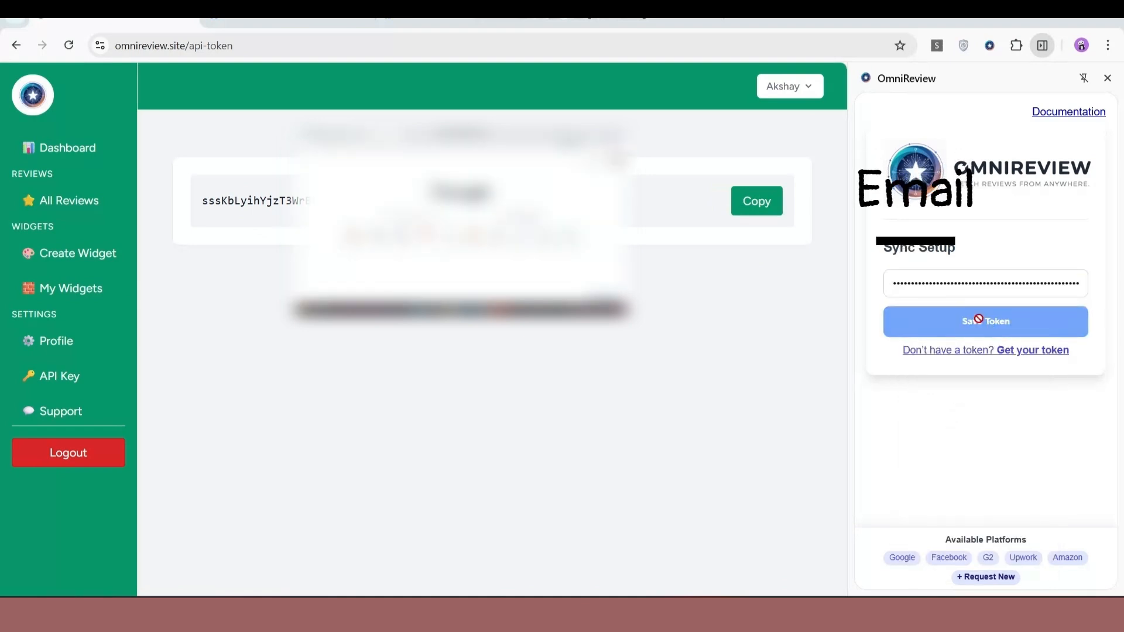
{"action": "left_click", "coordinate": [979, 326]}
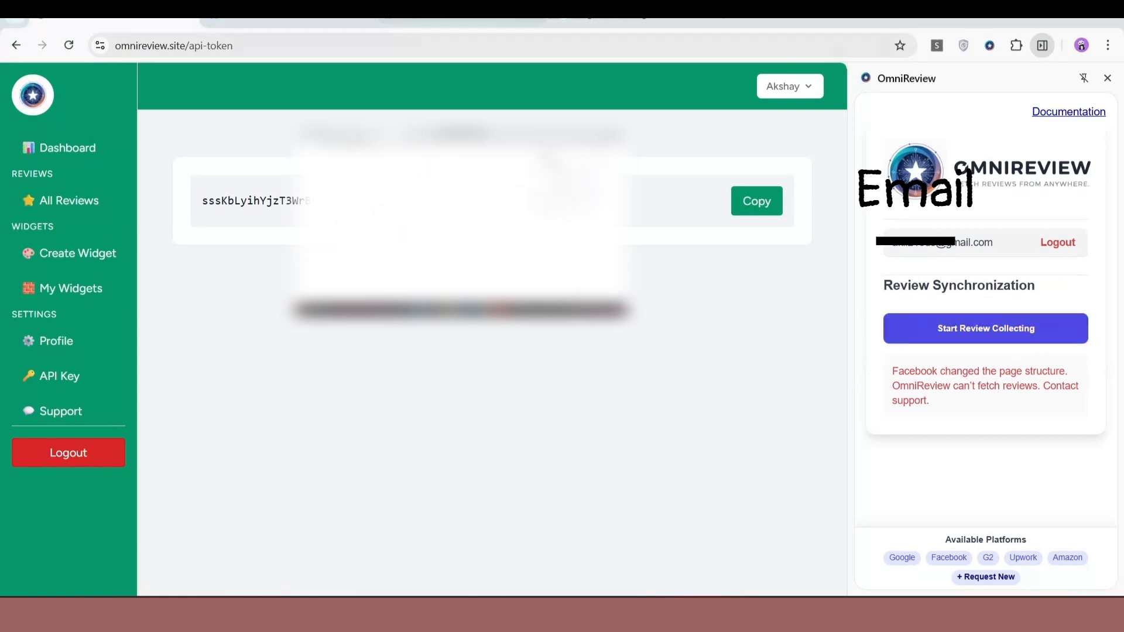
- Open Magazine3 Technologies' Google reviews from the search results and collect them with OmniReview, loading the list through to the last review
{"action": "left_click", "coordinate": [609, 21]}
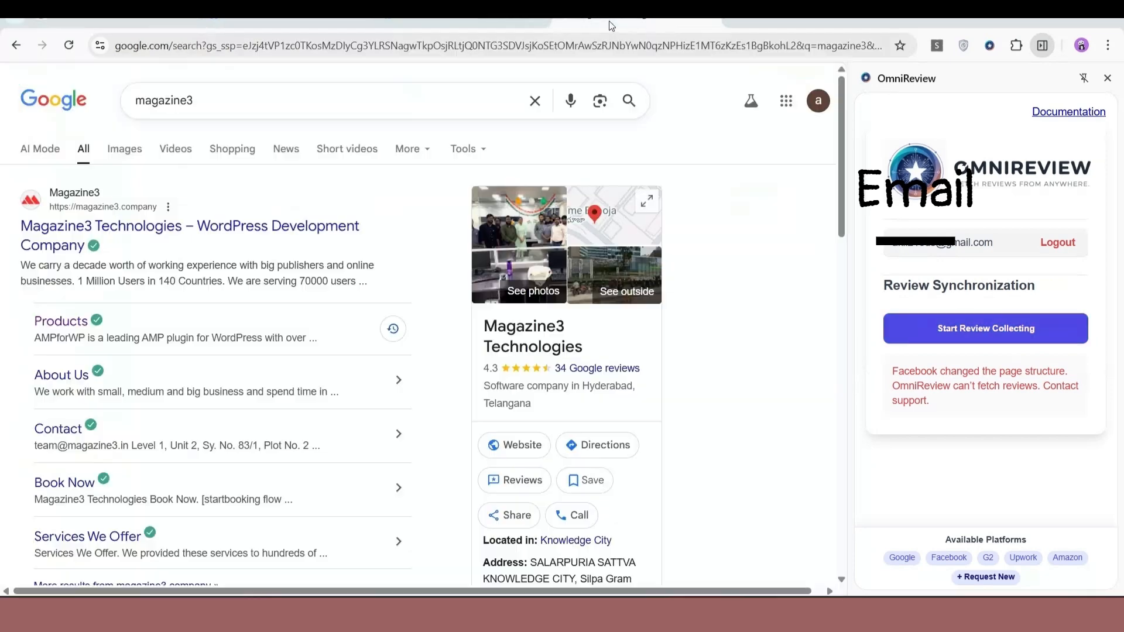
{"action": "left_click", "coordinate": [585, 370]}
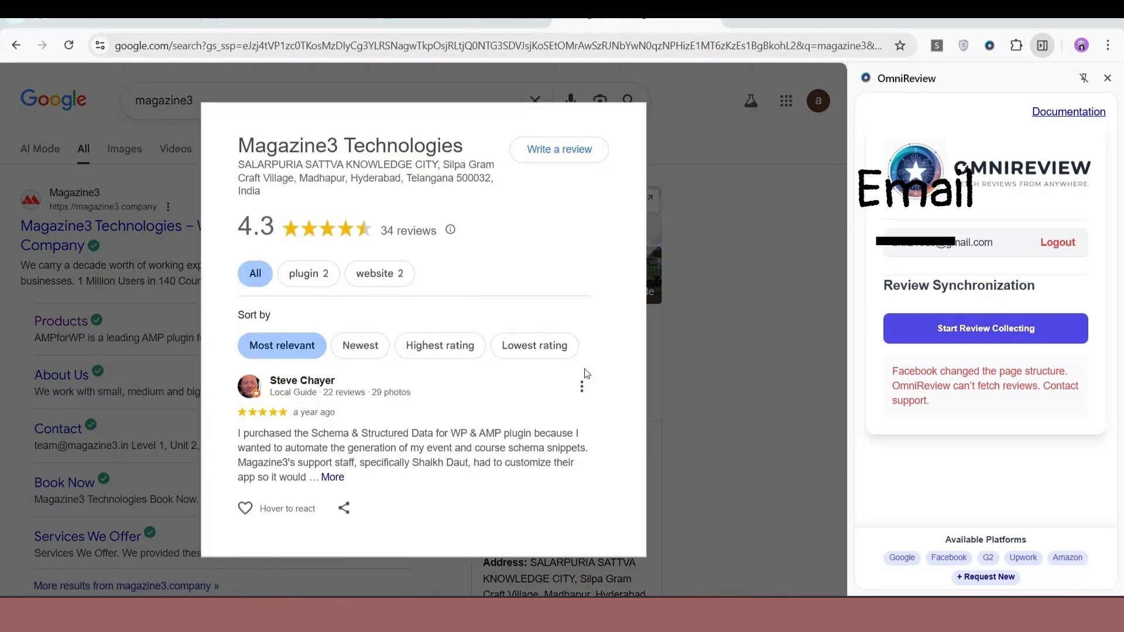
{"action": "left_click", "coordinate": [951, 326]}
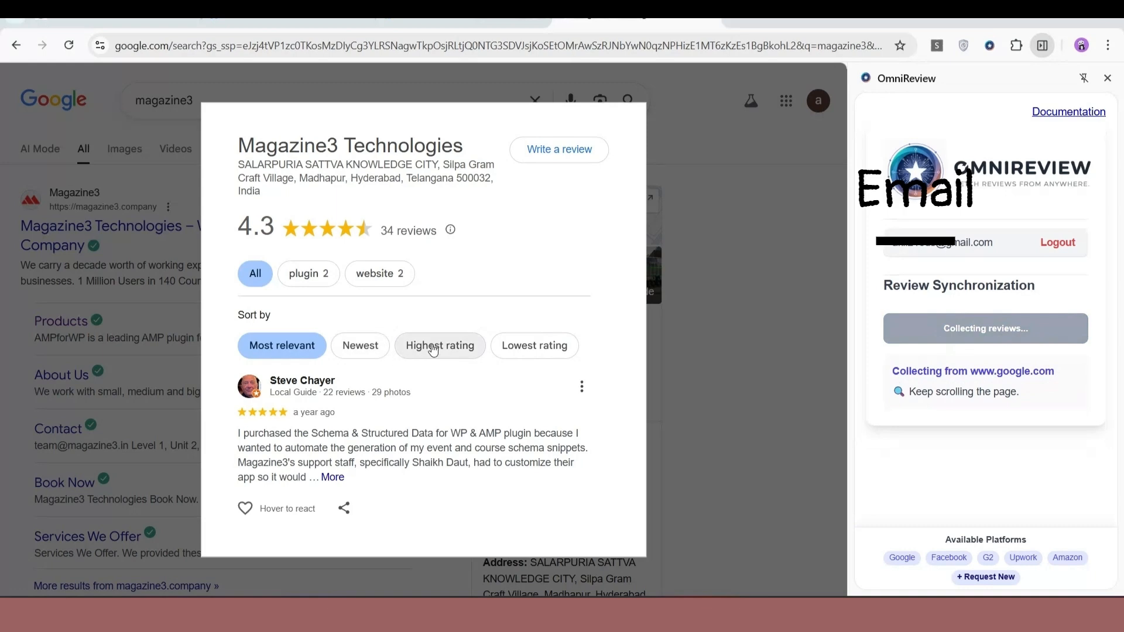
{"action": "scroll", "coordinate": [430, 345], "scroll_direction": "down", "scroll_amount": 3}
{"action": "scroll", "coordinate": [433, 350], "scroll_direction": "down", "scroll_amount": 8}
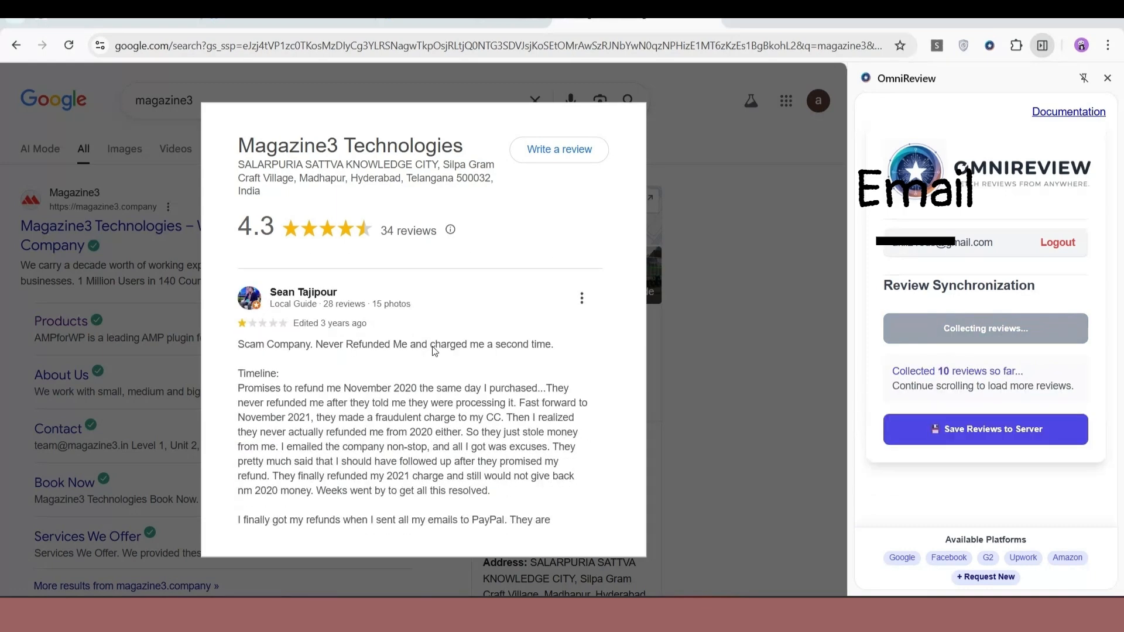
{"action": "scroll", "coordinate": [432, 346], "scroll_direction": "down", "scroll_amount": 10}
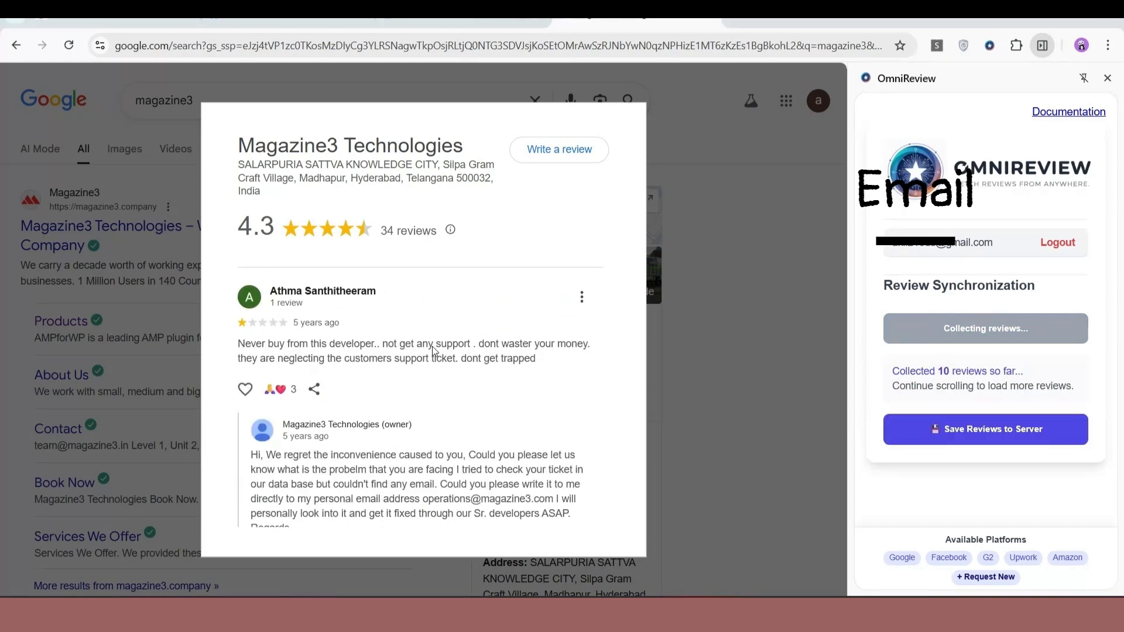
{"action": "scroll", "coordinate": [435, 351], "scroll_direction": "down", "scroll_amount": 8}
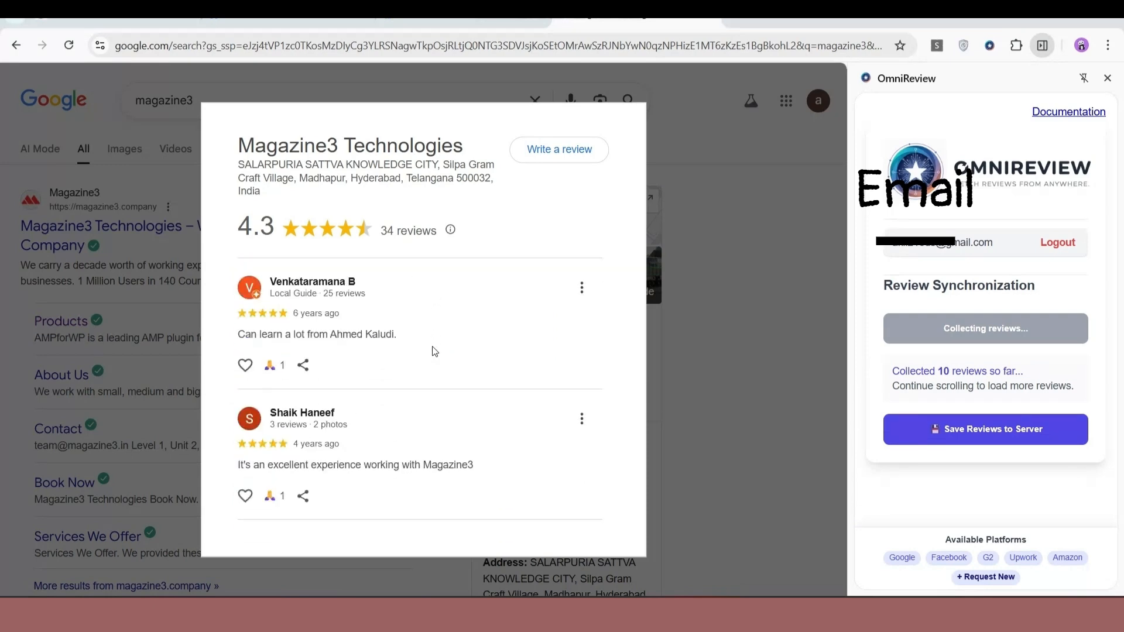
{"action": "scroll", "coordinate": [434, 352], "scroll_direction": "down", "scroll_amount": 10}
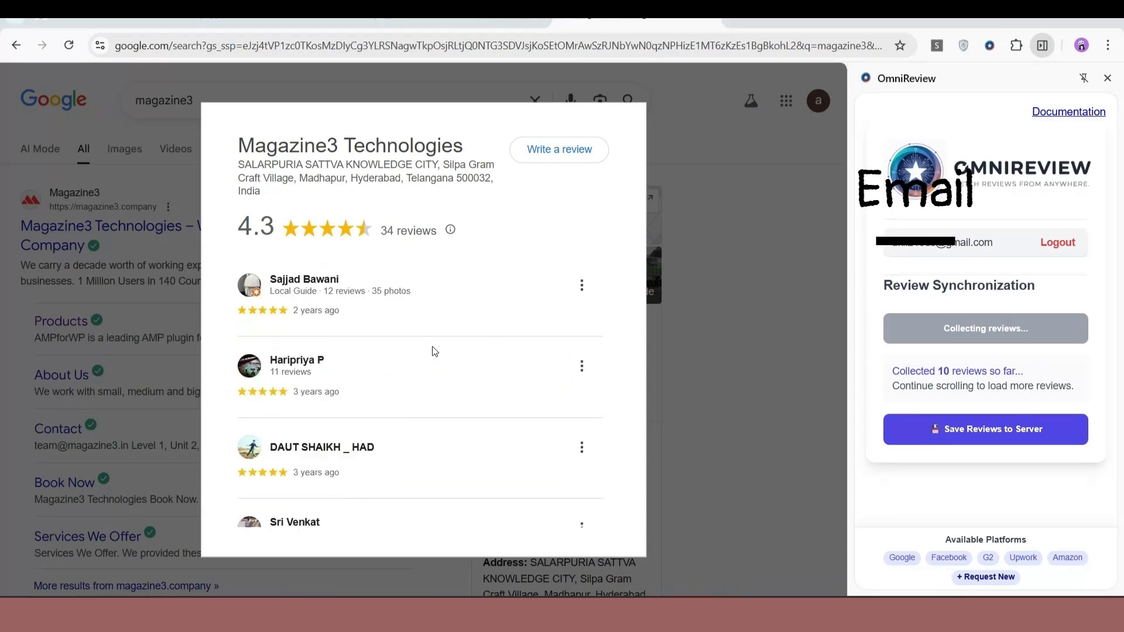
{"action": "scroll", "coordinate": [434, 352], "scroll_direction": "down", "scroll_amount": 10}
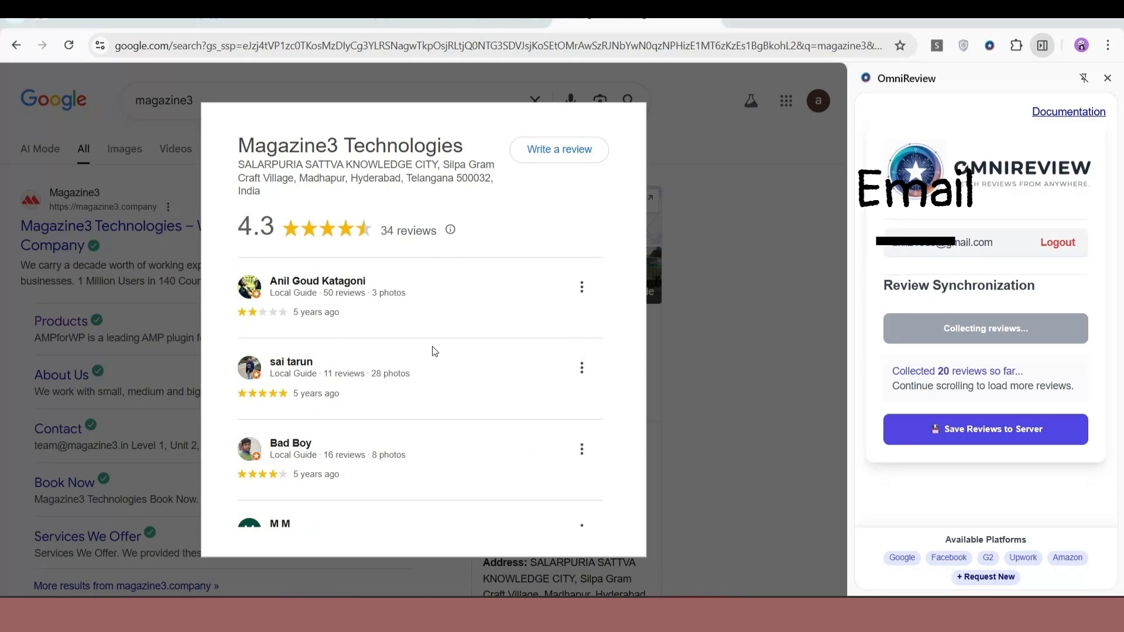
{"action": "scroll", "coordinate": [433, 350], "scroll_direction": "down", "scroll_amount": 10}
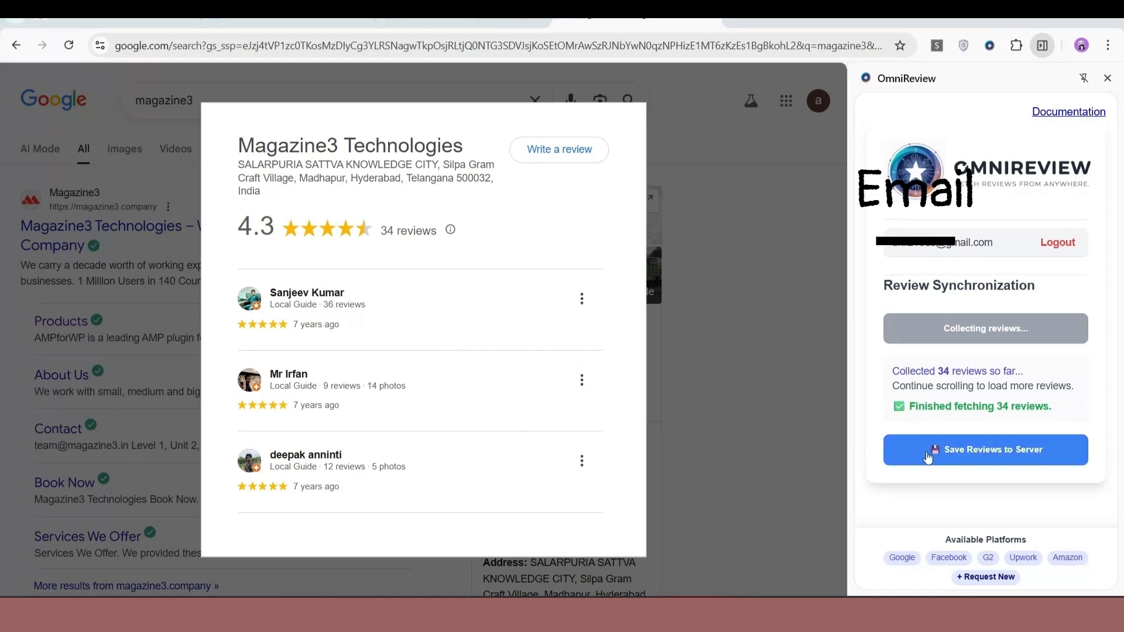
- Save the collected reviews to the server and open the All Reviews list on the OmniReview site
{"action": "left_click", "coordinate": [973, 452]}
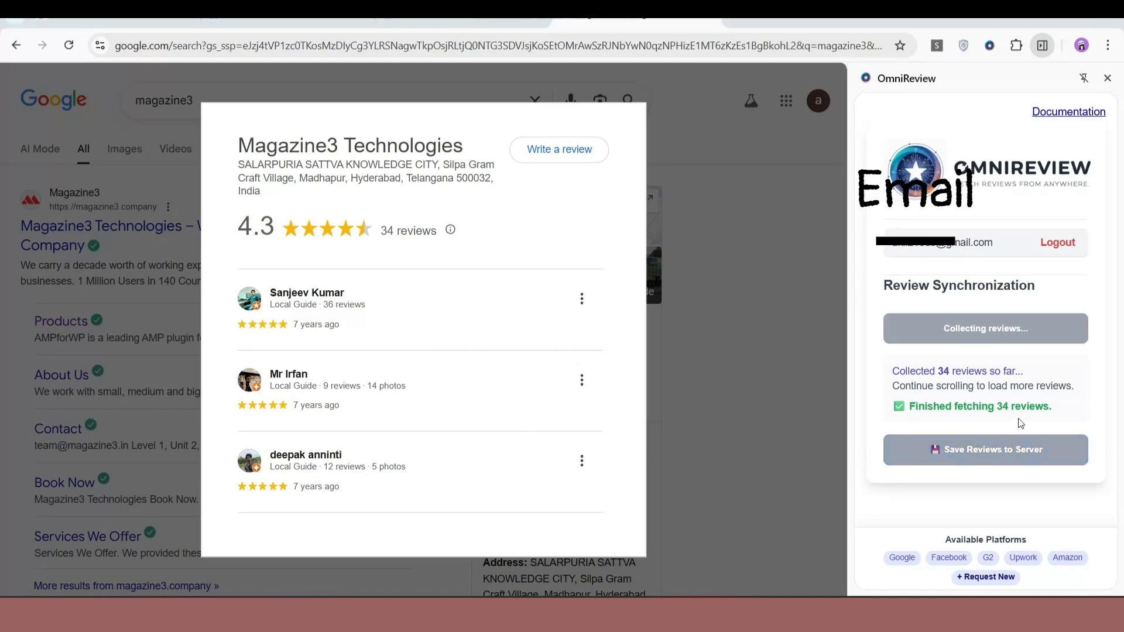
{"action": "left_click_drag", "start_coordinate": [895, 432], "coordinate": [1024, 437]}
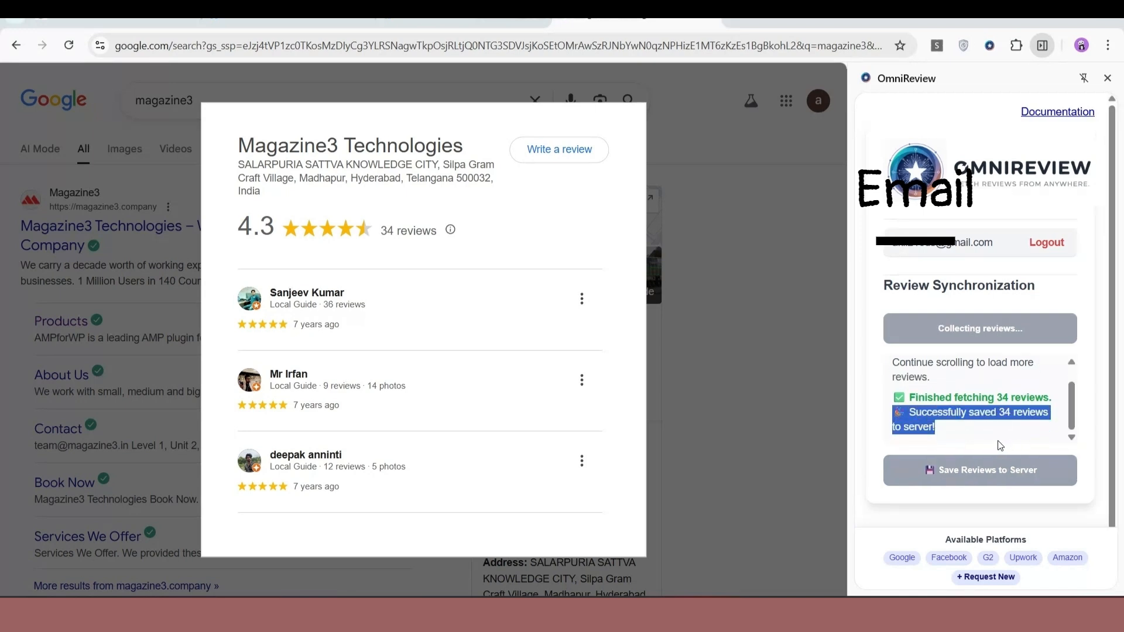
{"action": "left_click", "coordinate": [999, 445]}
{"action": "left_click", "coordinate": [105, 19]}
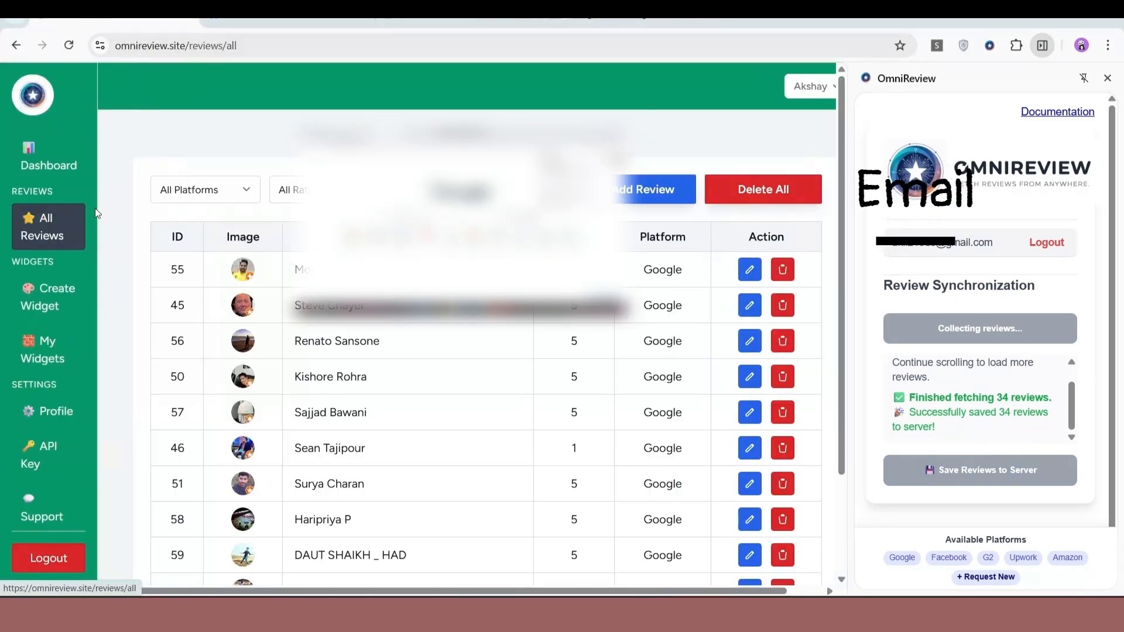
- Look through the saved reviews in the All Reviews list and check its platform filter options
{"action": "scroll", "coordinate": [679, 304], "scroll_direction": "down", "scroll_amount": 2}
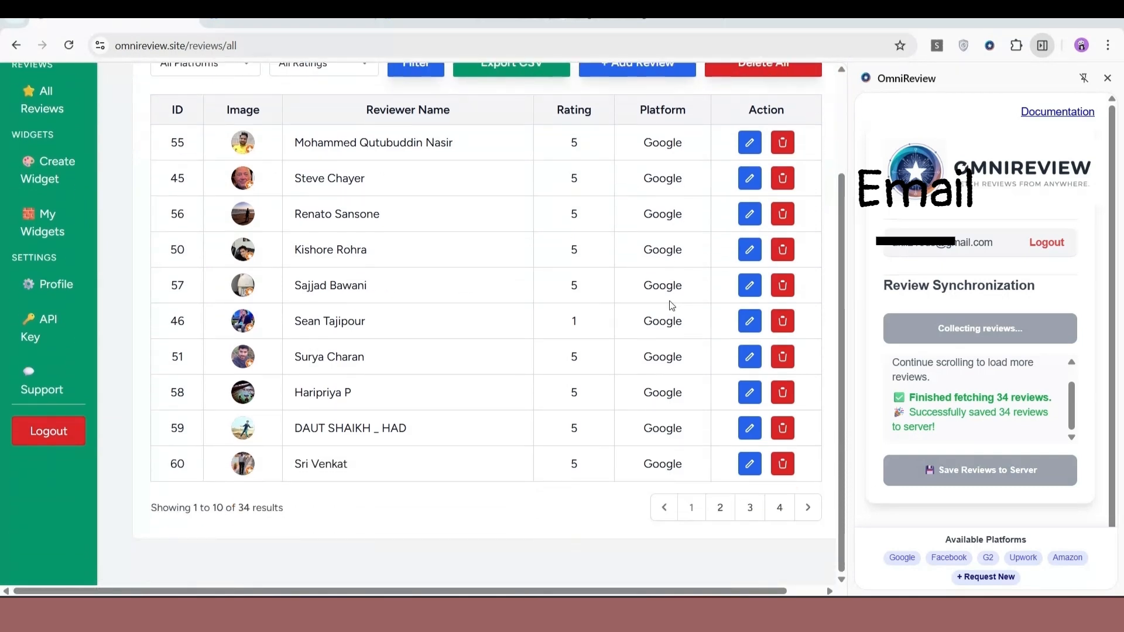
{"action": "double_click", "coordinate": [651, 463]}
{"action": "scroll", "coordinate": [609, 386], "scroll_direction": "up", "scroll_amount": 2}
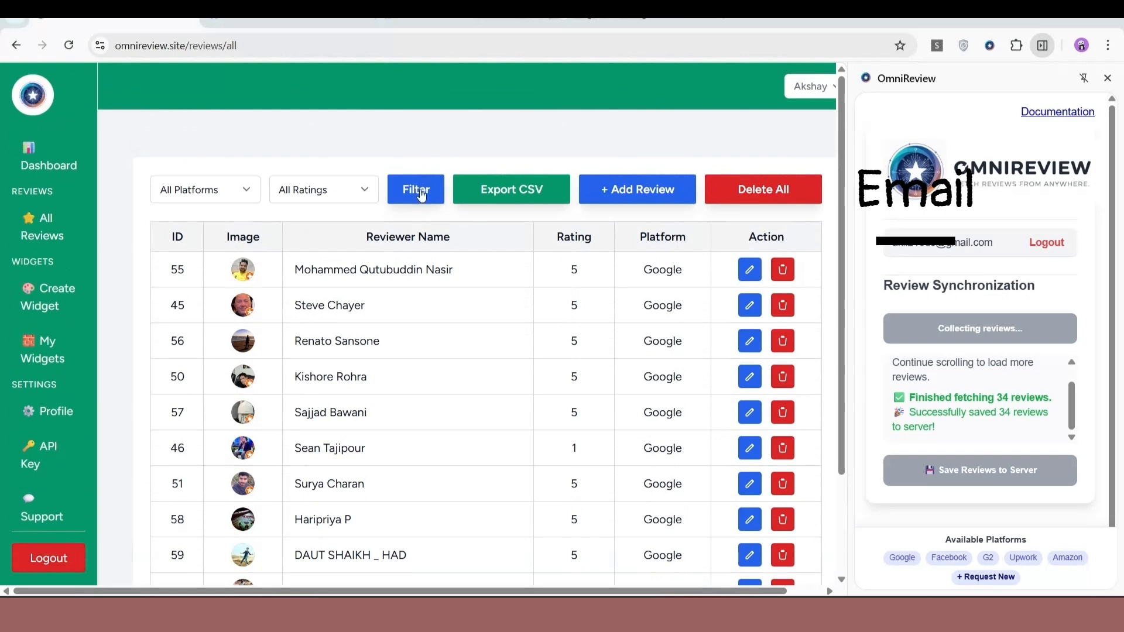
{"action": "left_click", "coordinate": [248, 192]}
{"action": "left_click", "coordinate": [249, 190]}
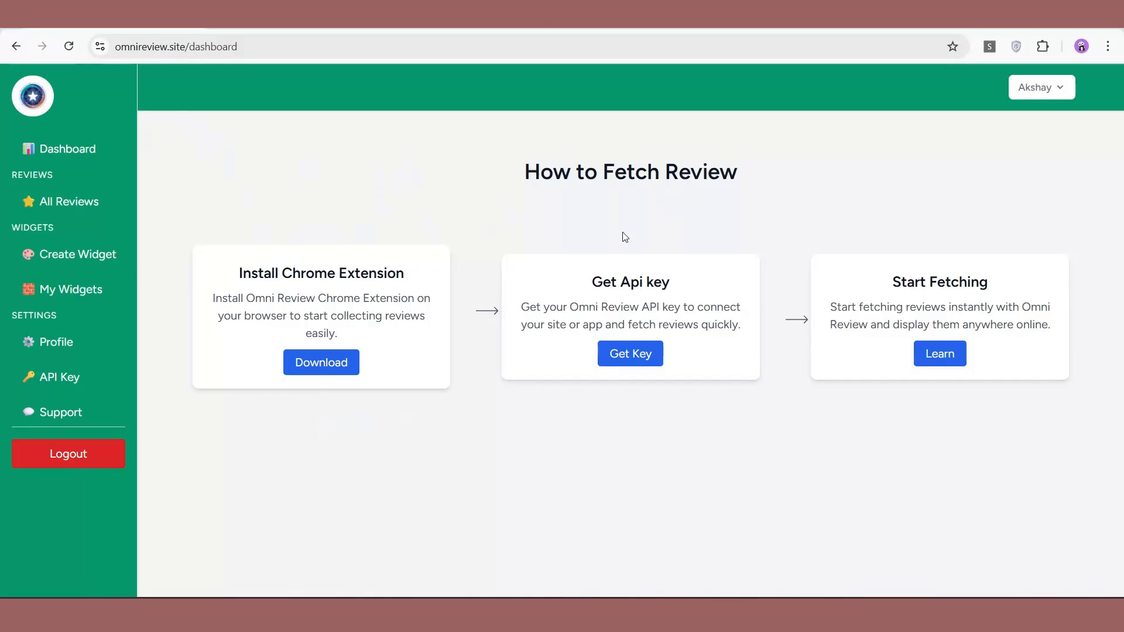
- Start creating a new widget and name it "Mytest widget"
{"action": "left_click", "coordinate": [61, 256]}
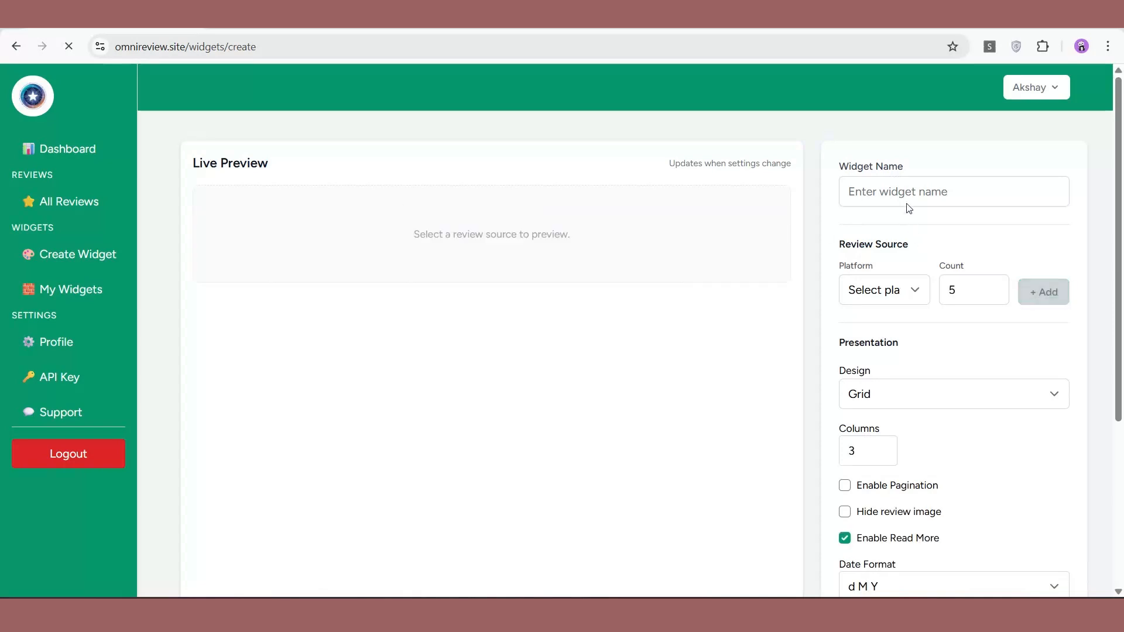
{"action": "left_click", "coordinate": [903, 197]}
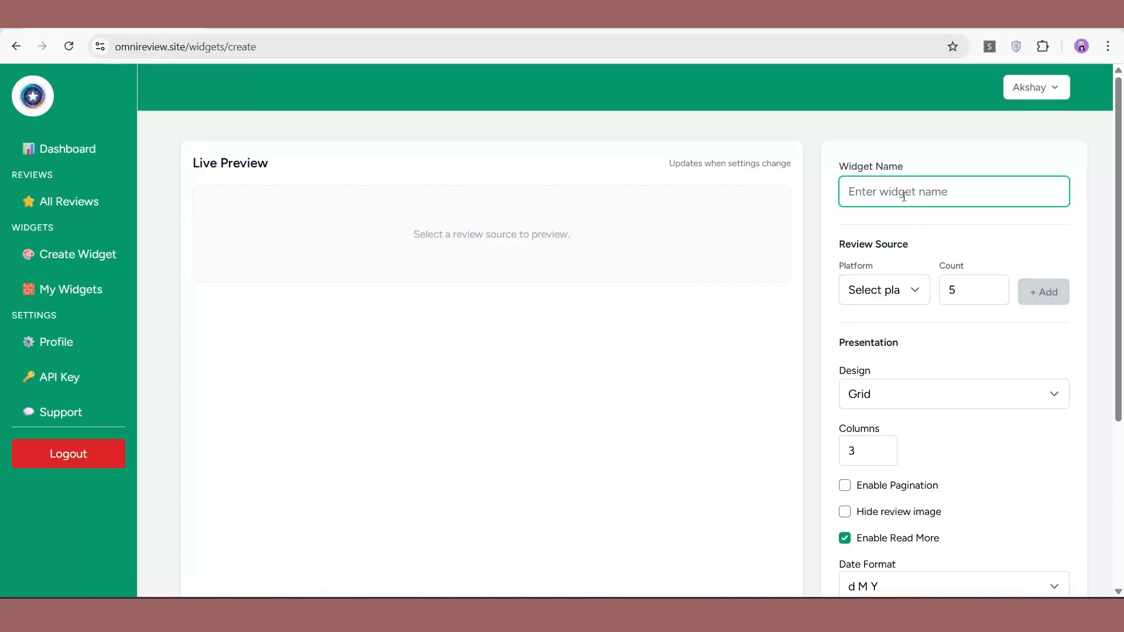
{"action": "type", "text": "Mytest widget"}
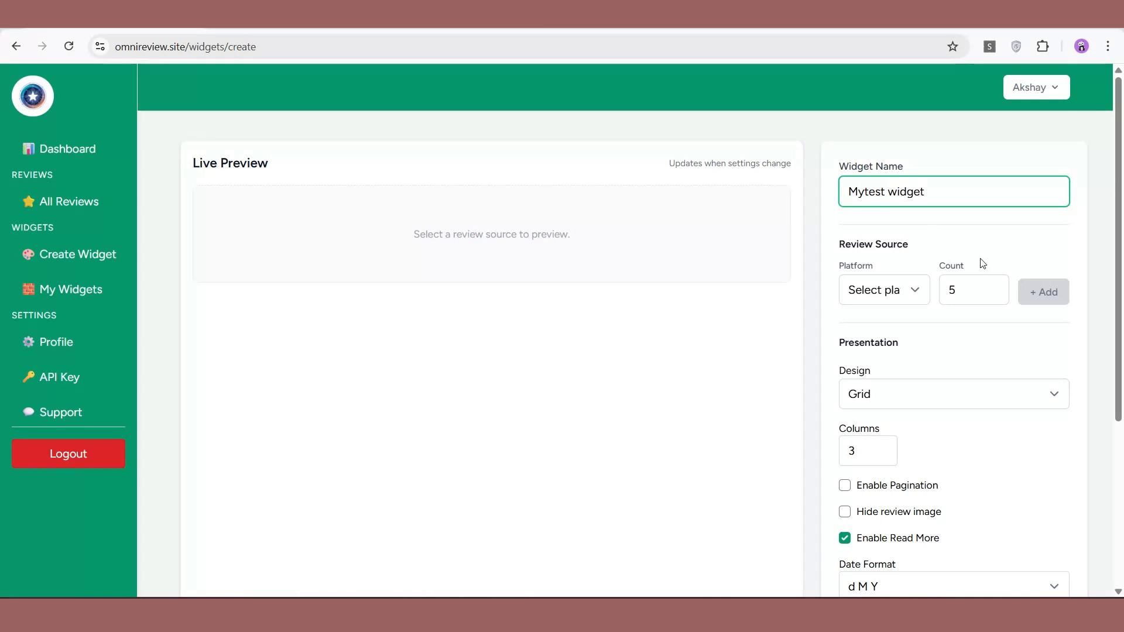
- Add Google as the widget's review source with a count of 5 and check the live preview
{"action": "scroll", "coordinate": [989, 240], "scroll_direction": "down", "scroll_amount": 3}
{"action": "left_click", "coordinate": [915, 148]}
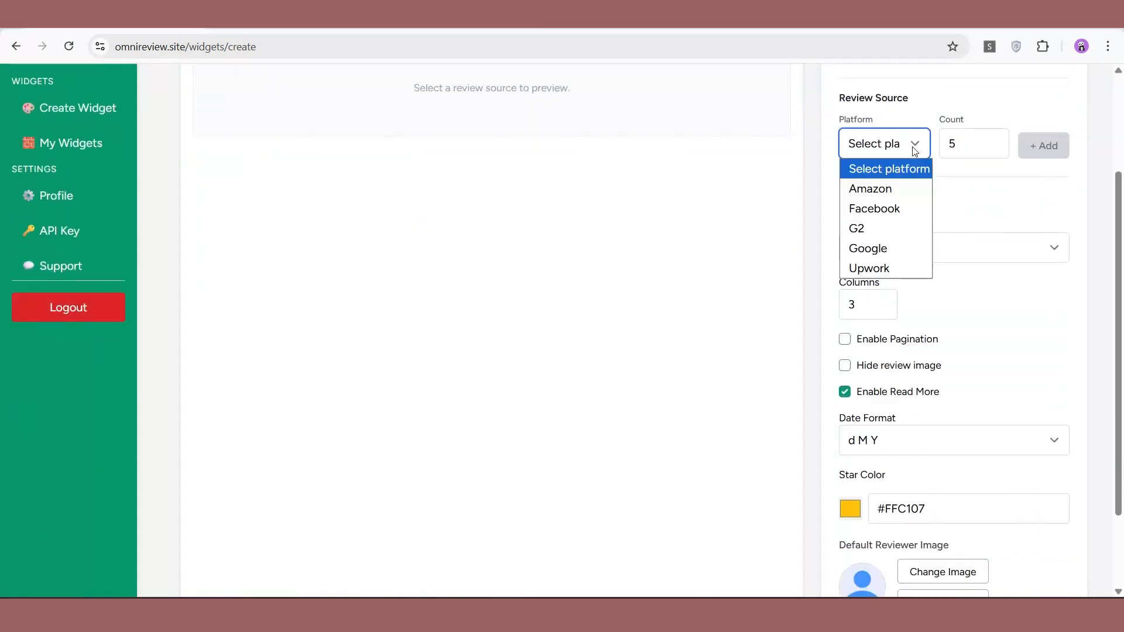
{"action": "left_click", "coordinate": [892, 244]}
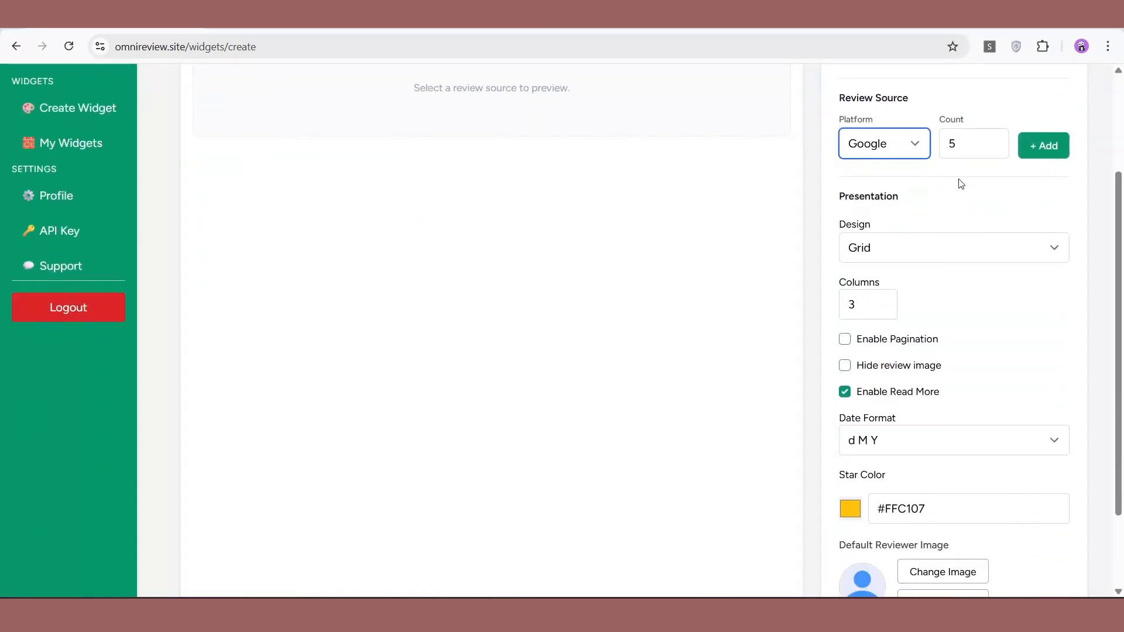
{"action": "left_click", "coordinate": [963, 142]}
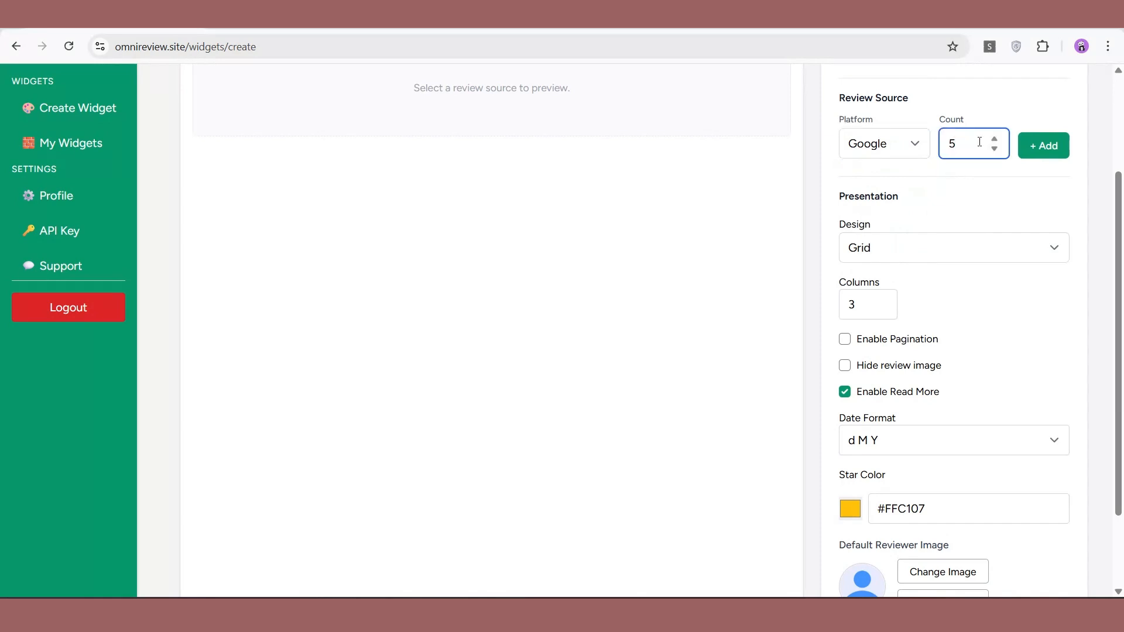
{"action": "left_click", "coordinate": [996, 148]}
{"action": "left_click", "coordinate": [1031, 151]}
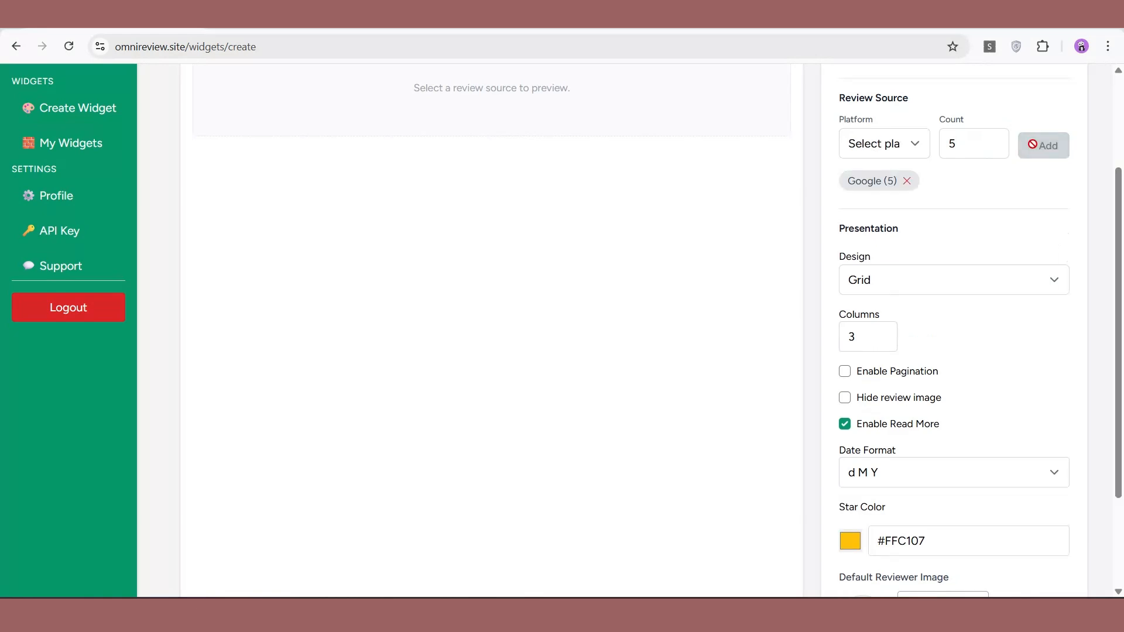
{"action": "scroll", "coordinate": [952, 201], "scroll_direction": "up", "scroll_amount": 1}
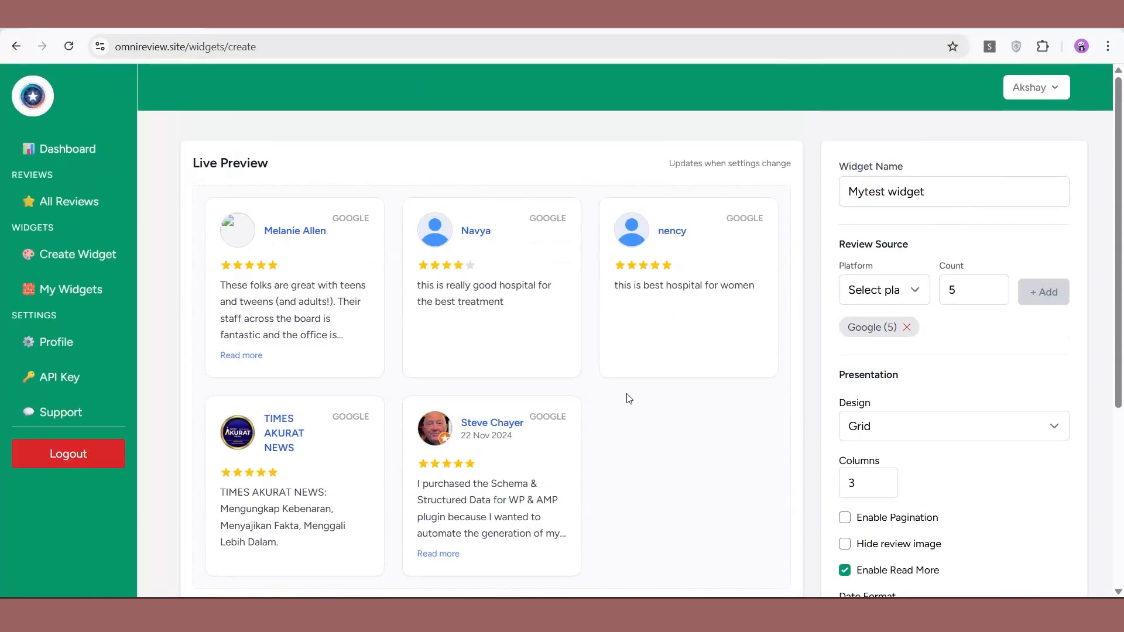
{"action": "left_click_drag", "start_coordinate": [343, 168], "coordinate": [187, 178]}
{"action": "mouse_move", "coordinate": [369, 336]}
{"action": "left_mouse_down"}
{"action": "mouse_move", "coordinate": [323, 359]}
{"action": "mouse_move", "coordinate": [352, 349]}
{"action": "left_mouse_up"}
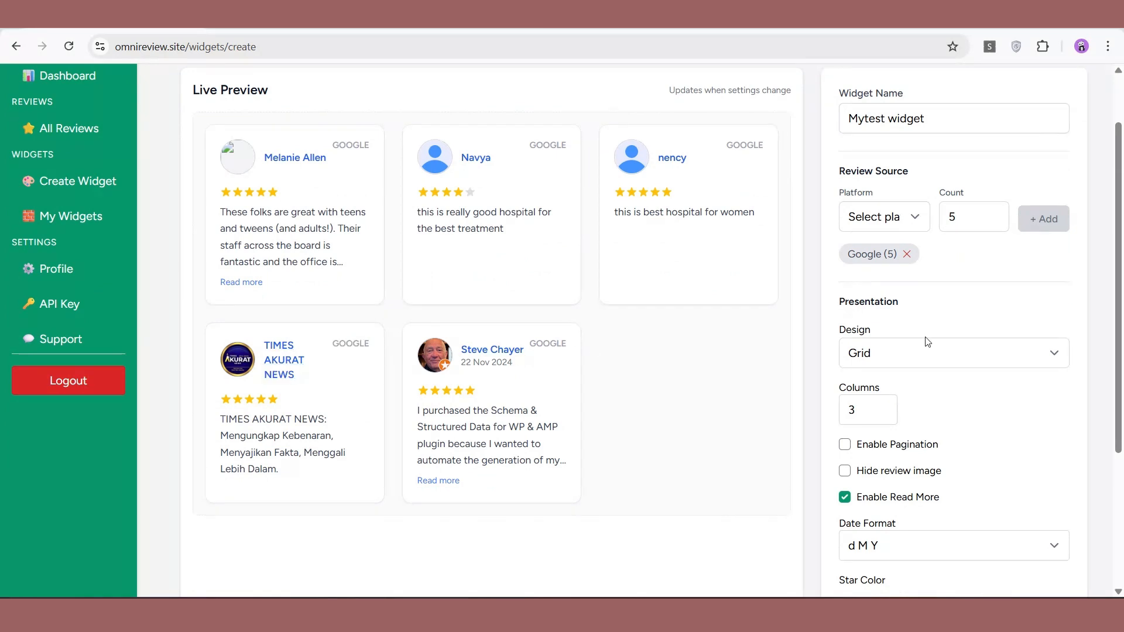
- Preview the Gallery design, and set the widget's design to Badge
{"action": "left_click", "coordinate": [940, 354]}
{"action": "left_click", "coordinate": [915, 391]}
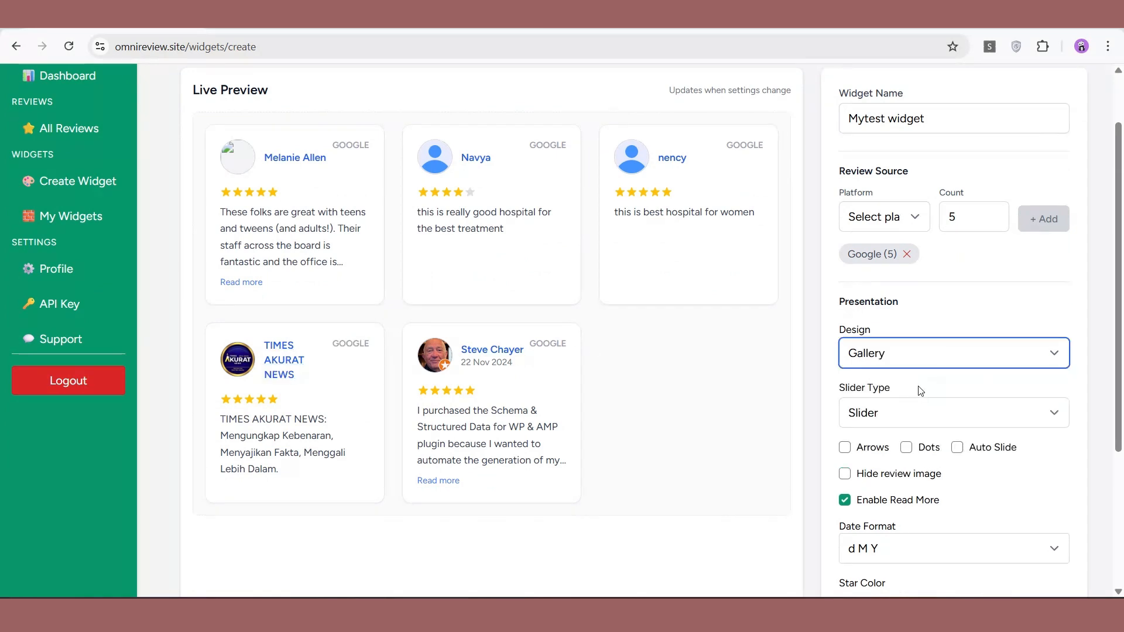
{"action": "left_click", "coordinate": [966, 367]}
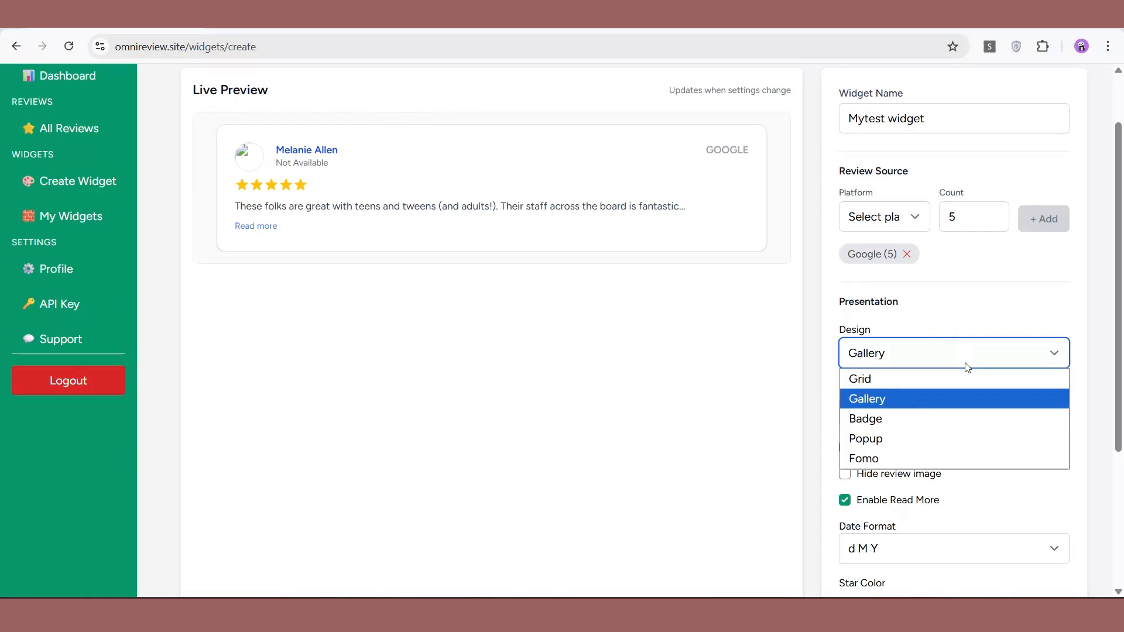
{"action": "left_click", "coordinate": [923, 421]}
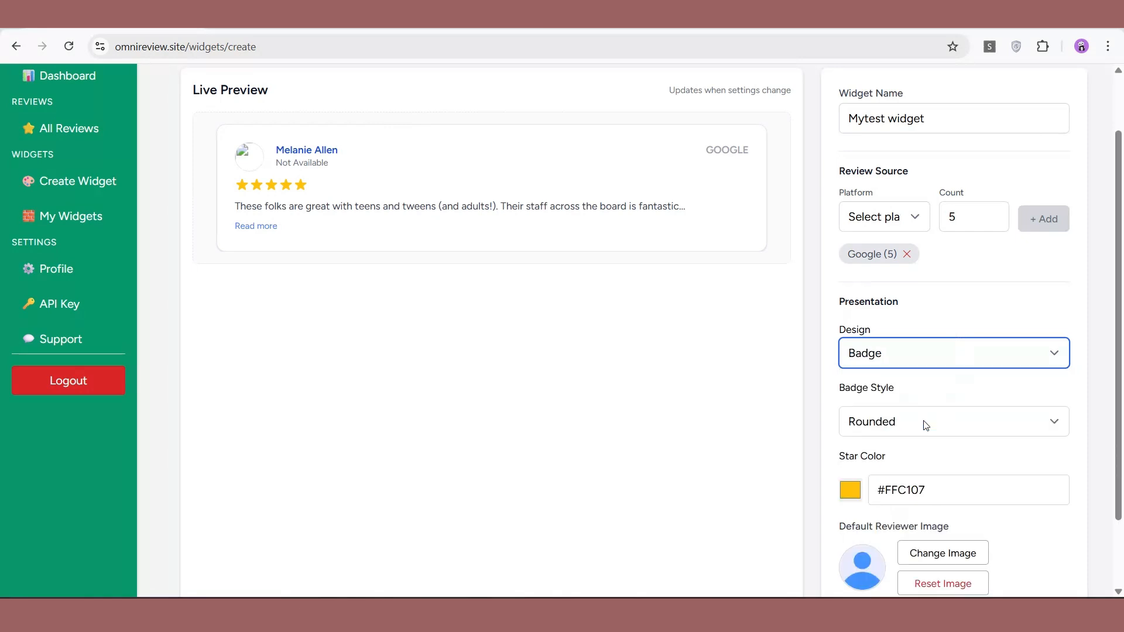
{"action": "left_click", "coordinate": [957, 353]}
{"action": "left_click", "coordinate": [798, 388]}
{"action": "scroll", "coordinate": [879, 390], "scroll_direction": "down", "scroll_amount": 2}
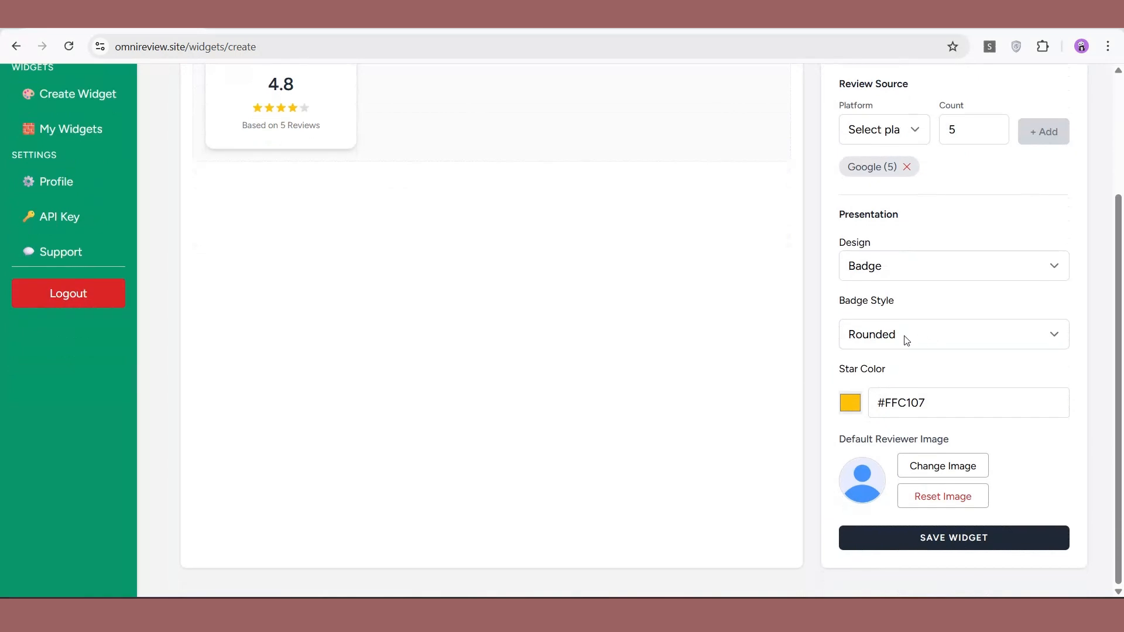
- Set the widget's badge style to Square and check it in the live preview
{"action": "left_click", "coordinate": [980, 337]}
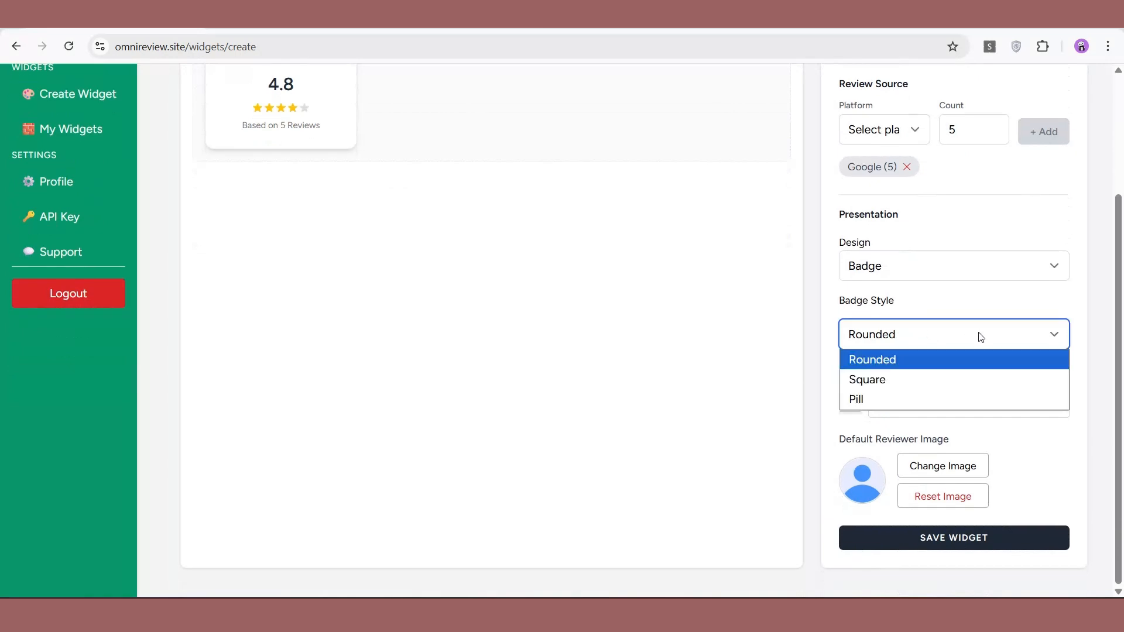
{"action": "left_click", "coordinate": [937, 386]}
{"action": "scroll", "coordinate": [659, 371], "scroll_direction": "up", "scroll_amount": 3}
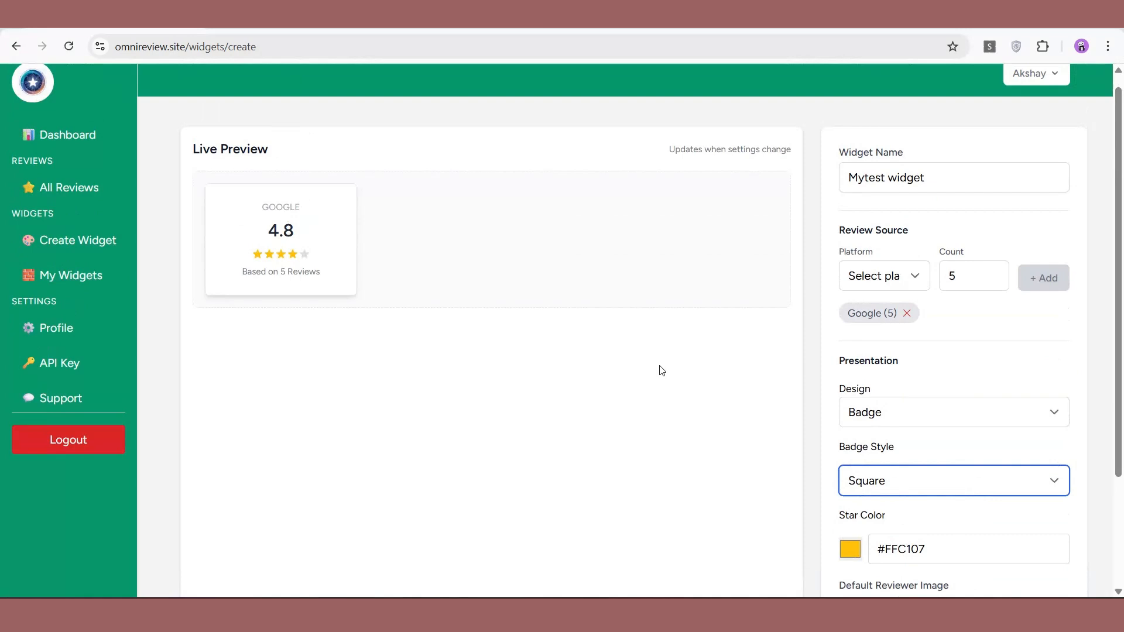
{"action": "scroll", "coordinate": [673, 370], "scroll_direction": "down", "scroll_amount": 3}
{"action": "left_click", "coordinate": [936, 297]}
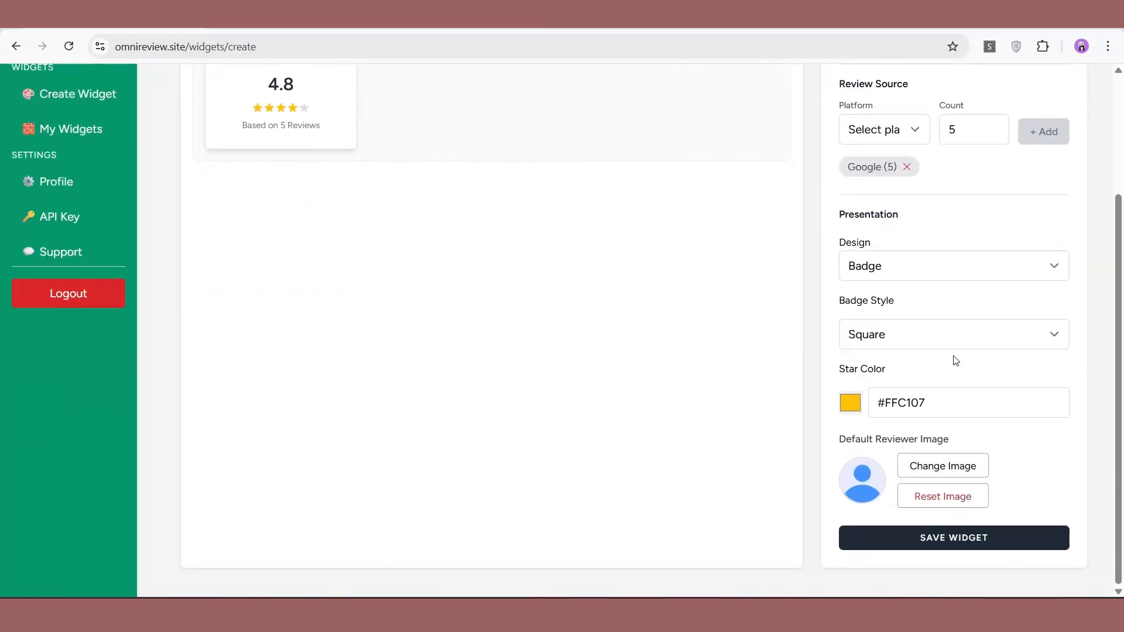
{"action": "scroll", "coordinate": [956, 361], "scroll_direction": "up", "scroll_amount": 3}
{"action": "scroll", "coordinate": [955, 360], "scroll_direction": "down", "scroll_amount": 3}
- Change the badge's star color to magenta, #ff05bc, and check it in the live preview
{"action": "left_click", "coordinate": [859, 405]}
{"action": "left_click", "coordinate": [859, 405]}
{"action": "left_click", "coordinate": [859, 405]}
{"action": "left_click_drag", "start_coordinate": [987, 331], "coordinate": [917, 330]}
{"action": "scroll", "coordinate": [550, 333], "scroll_direction": "up", "scroll_amount": 2}
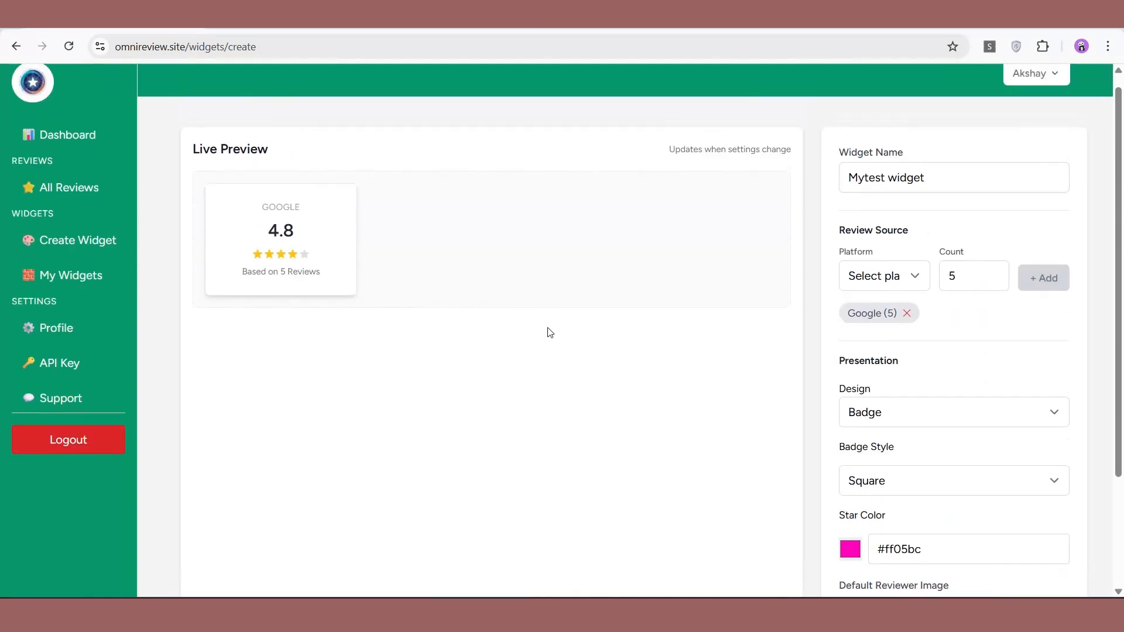
{"action": "scroll", "coordinate": [550, 332], "scroll_direction": "down", "scroll_amount": 2}
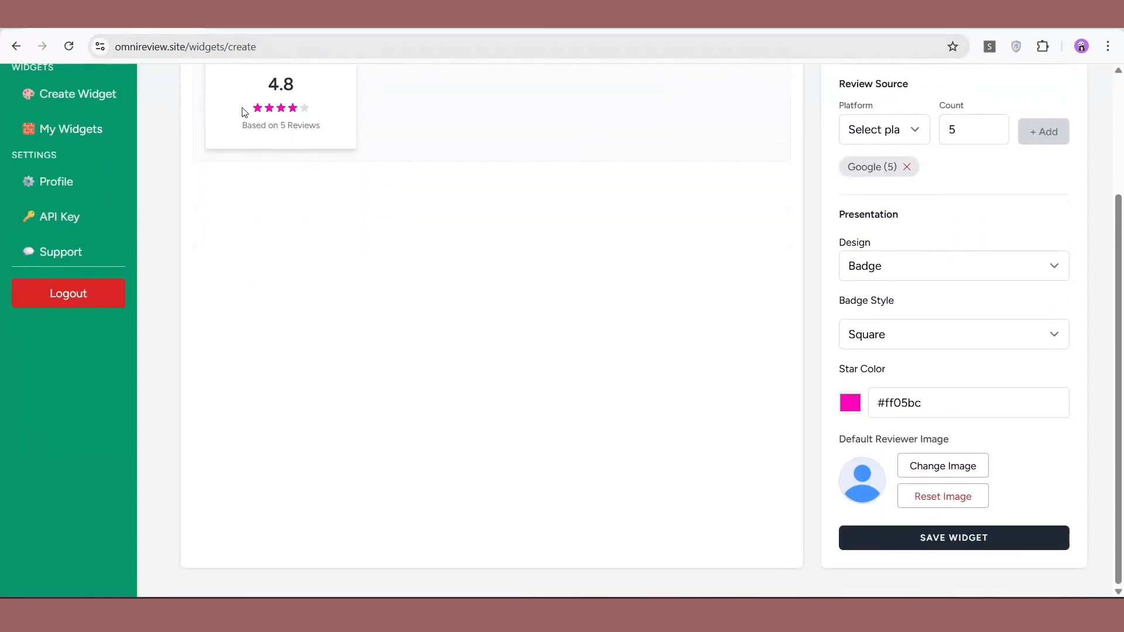
- Save the widget and copy the embed code of Mytest widget from the widgets list
{"action": "left_click", "coordinate": [954, 539]}
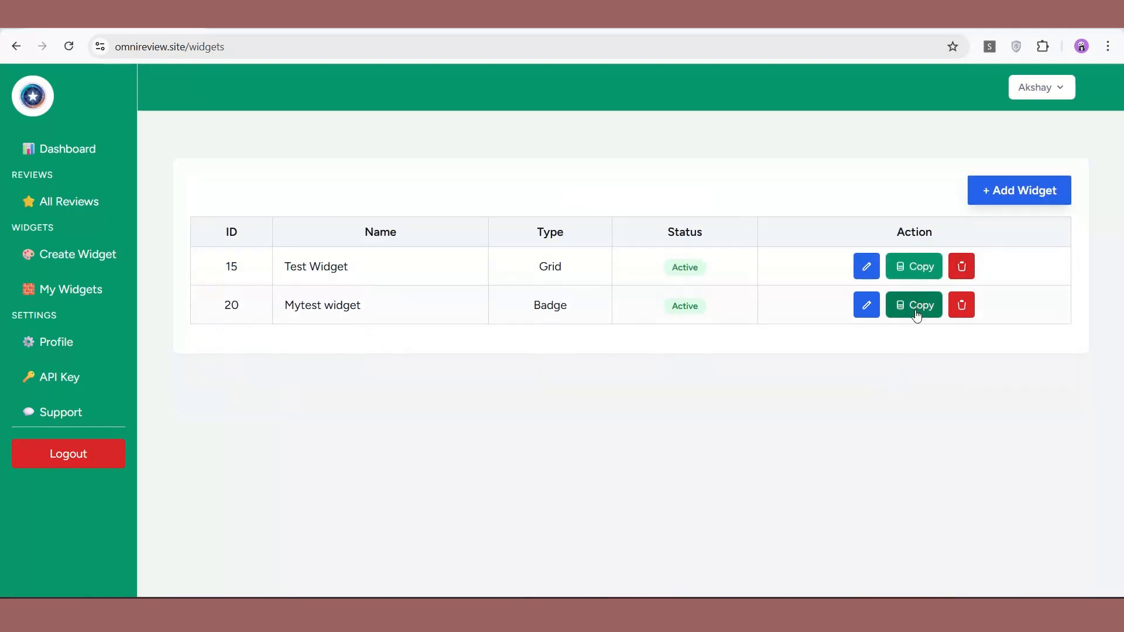
{"action": "left_click_drag", "start_coordinate": [293, 316], "coordinate": [388, 314]}
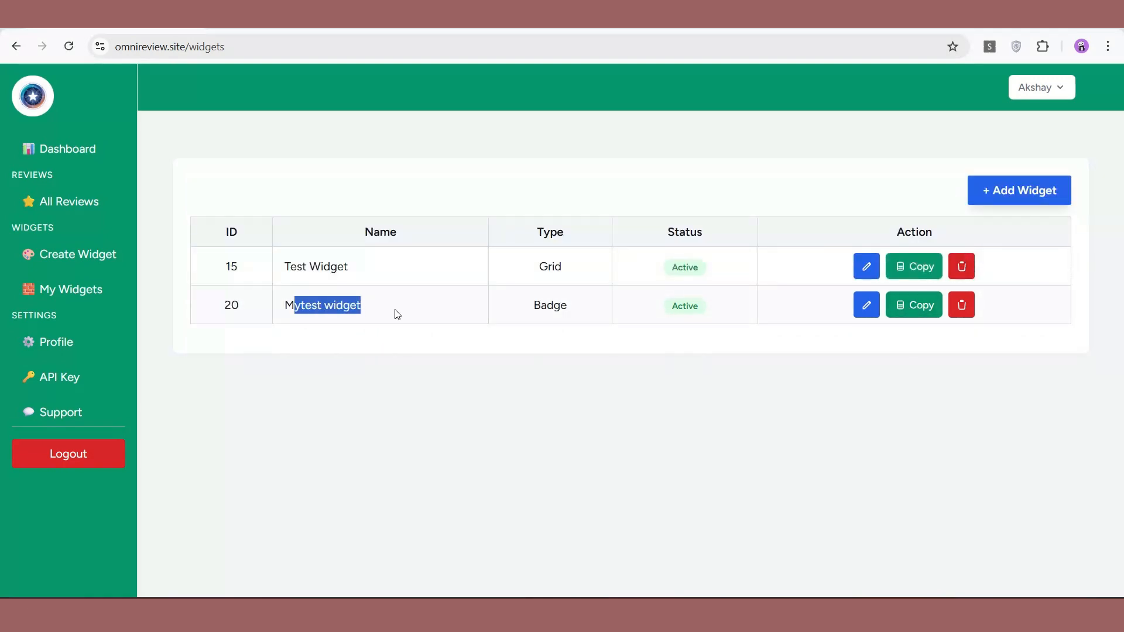
{"action": "left_click", "coordinate": [695, 337]}
{"action": "left_click", "coordinate": [915, 316]}
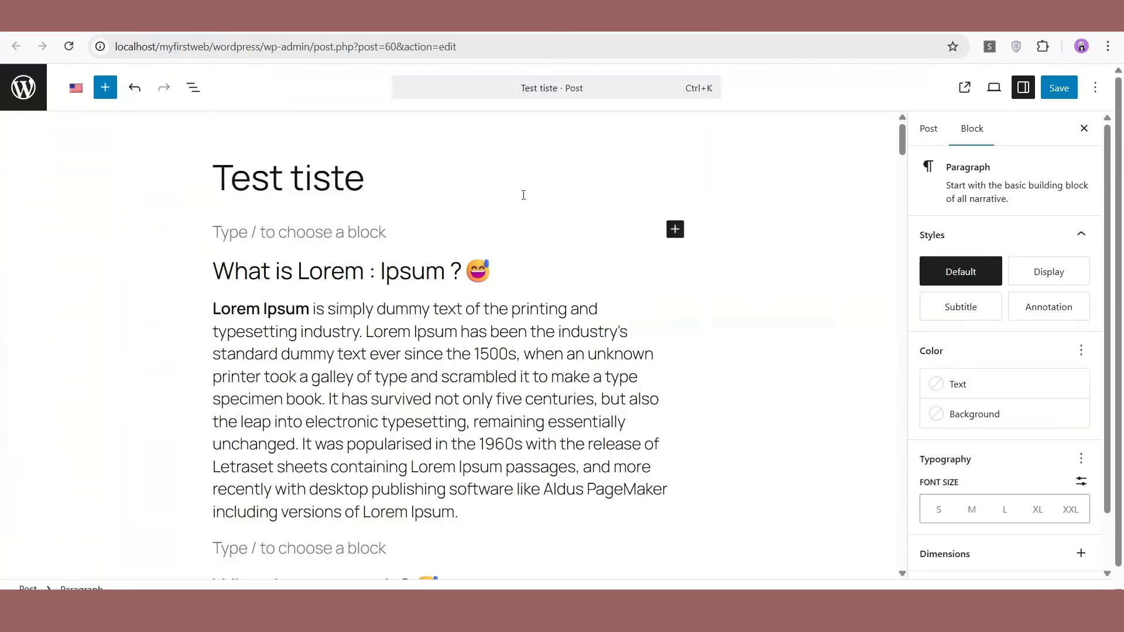
- In the WordPress post "Test tiste", add a Custom HTML block below the title containing the copied widget embed code and save the post
{"action": "left_click", "coordinate": [674, 229]}
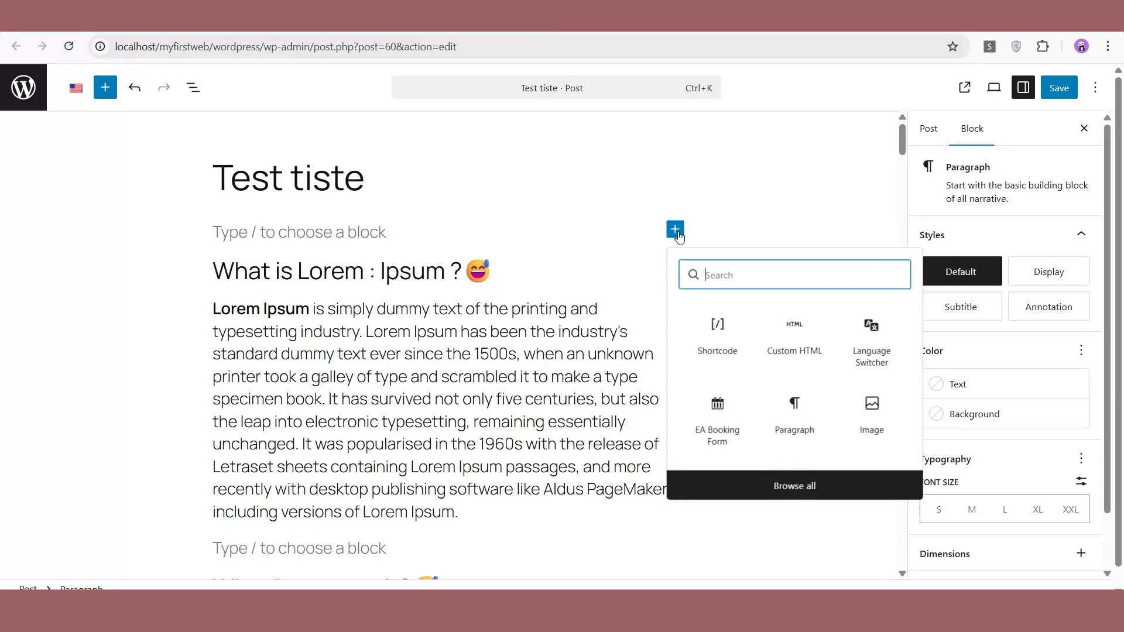
{"action": "left_click", "coordinate": [803, 336]}
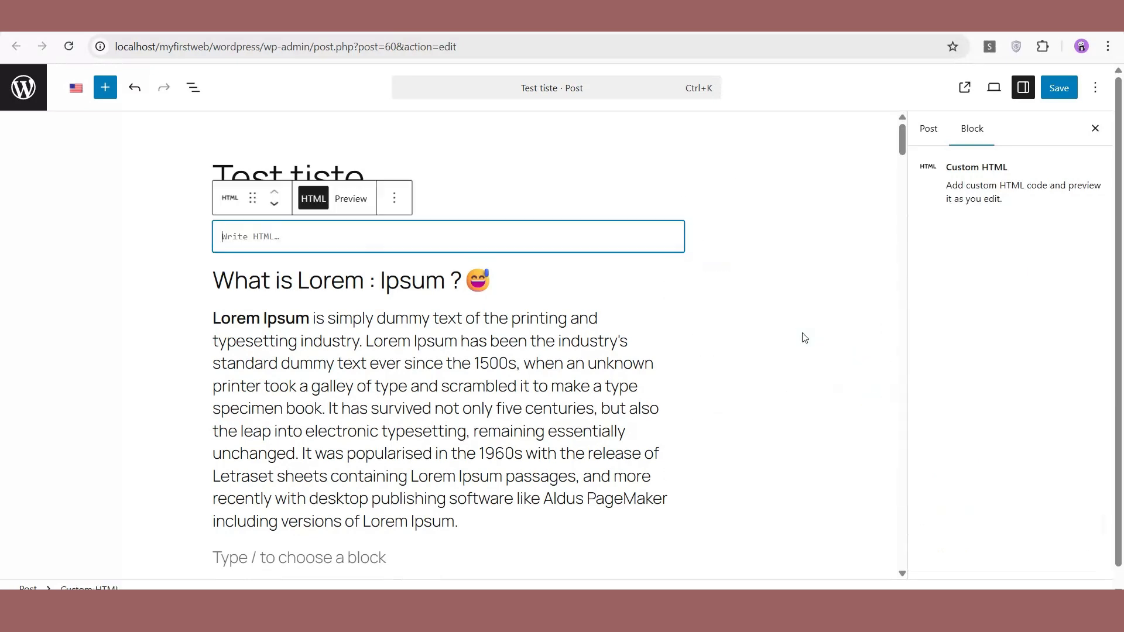
{"action": "right_click", "coordinate": [349, 249]}
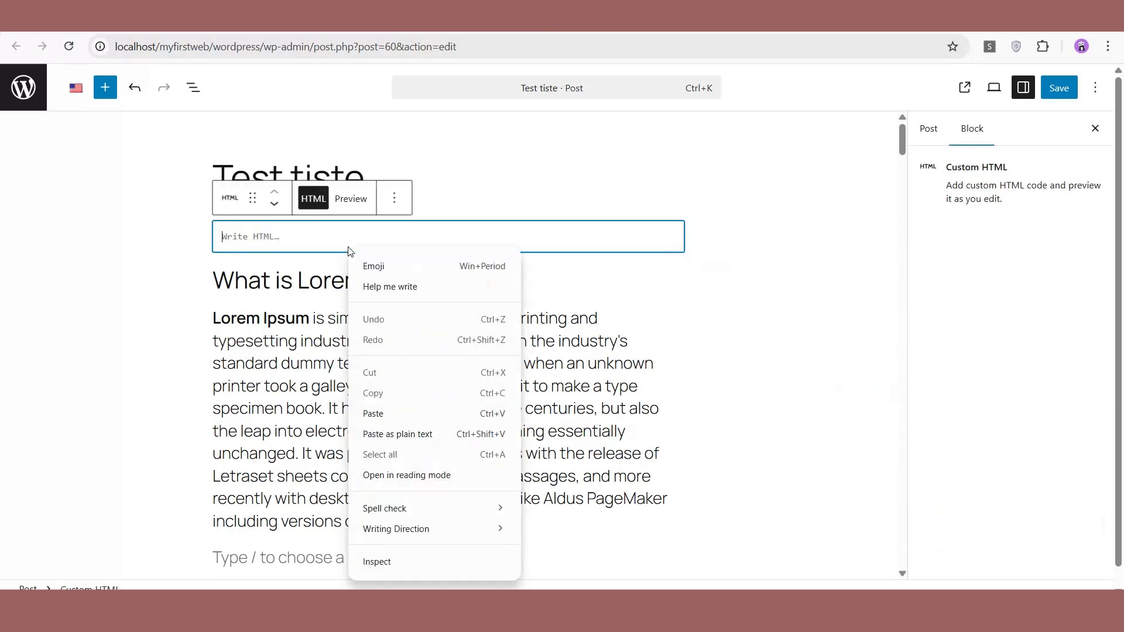
{"action": "left_click", "coordinate": [407, 413]}
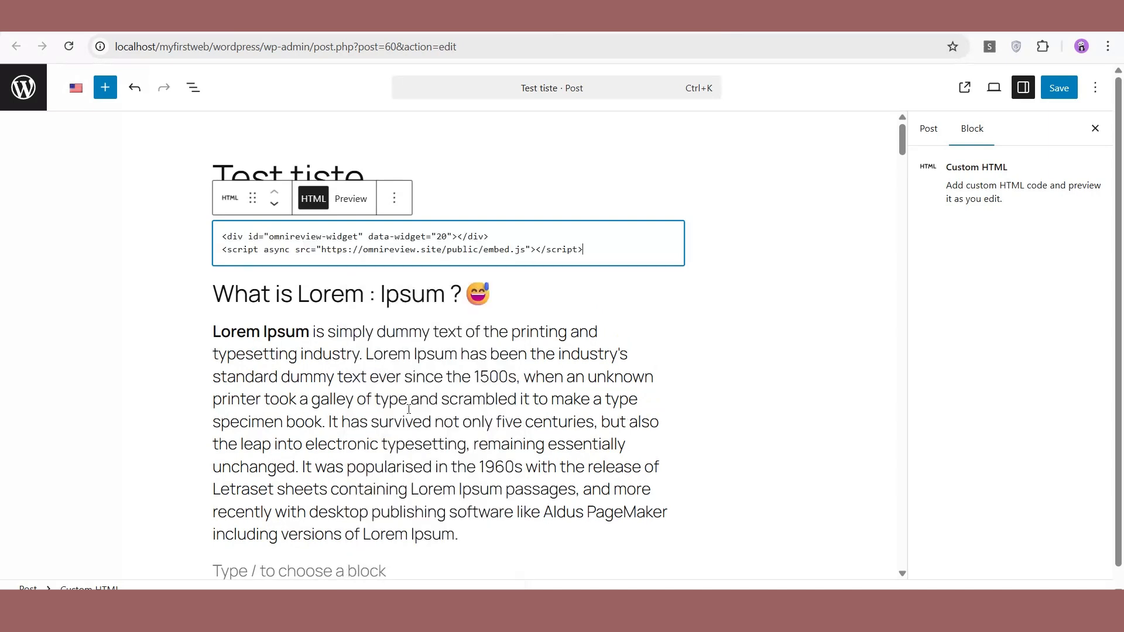
{"action": "left_click", "coordinate": [1065, 91]}
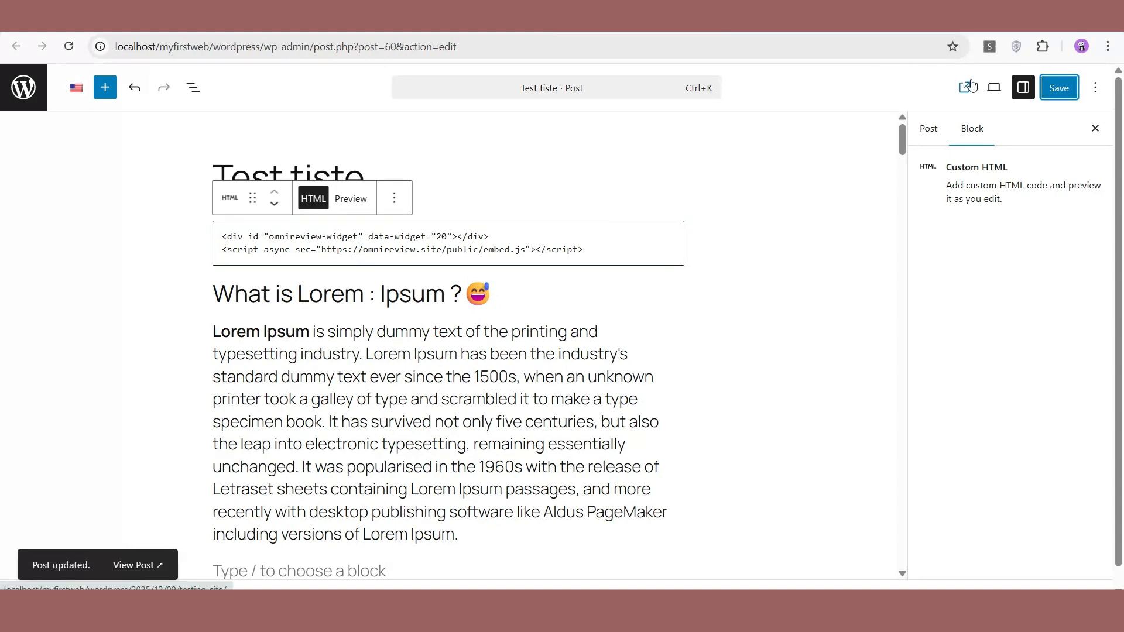
- Open "Test tiste" through the WordPress list of all posts and paste the widget embed code into a new Custom HTML block below its title
{"action": "mouse_move", "coordinate": [44, 194]}
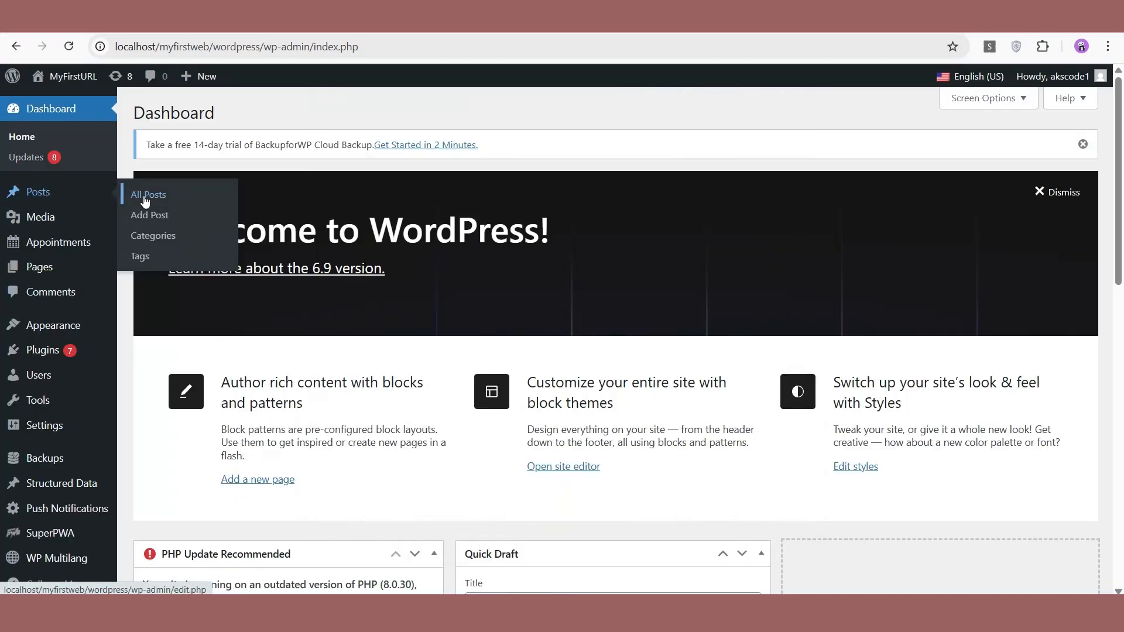
{"action": "left_click", "coordinate": [145, 199]}
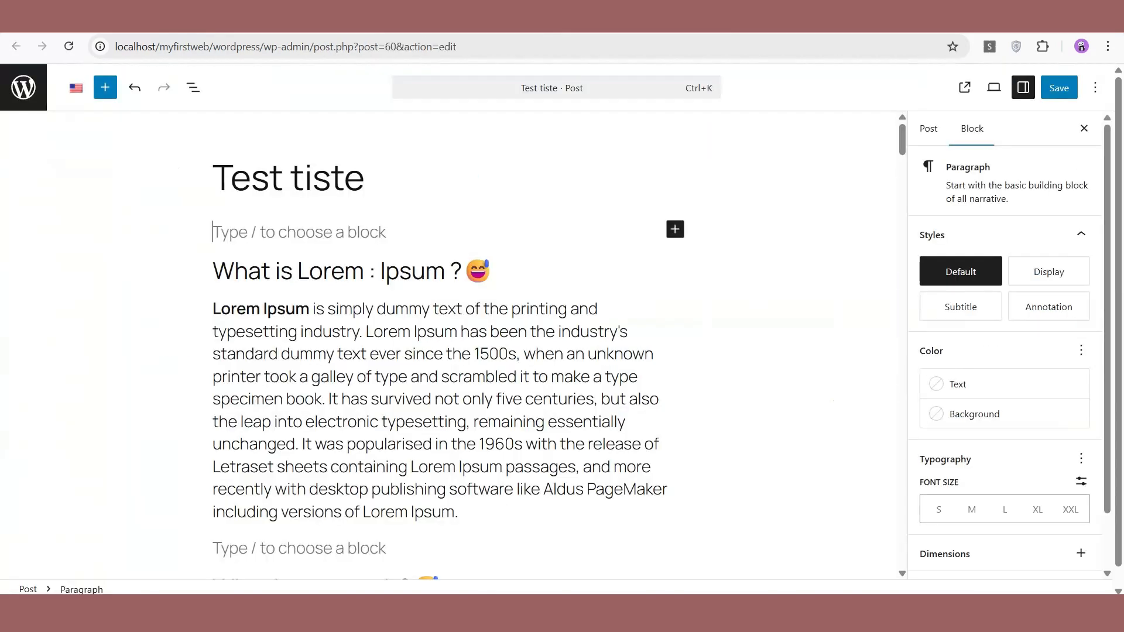
{"action": "left_click", "coordinate": [674, 229]}
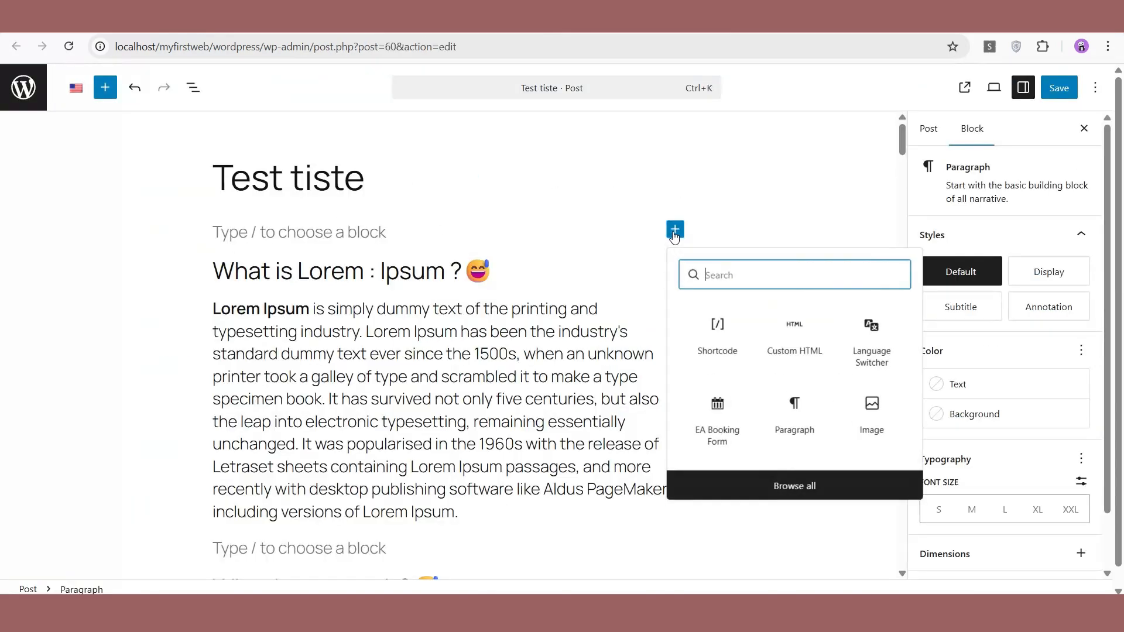
{"action": "left_click", "coordinate": [801, 337]}
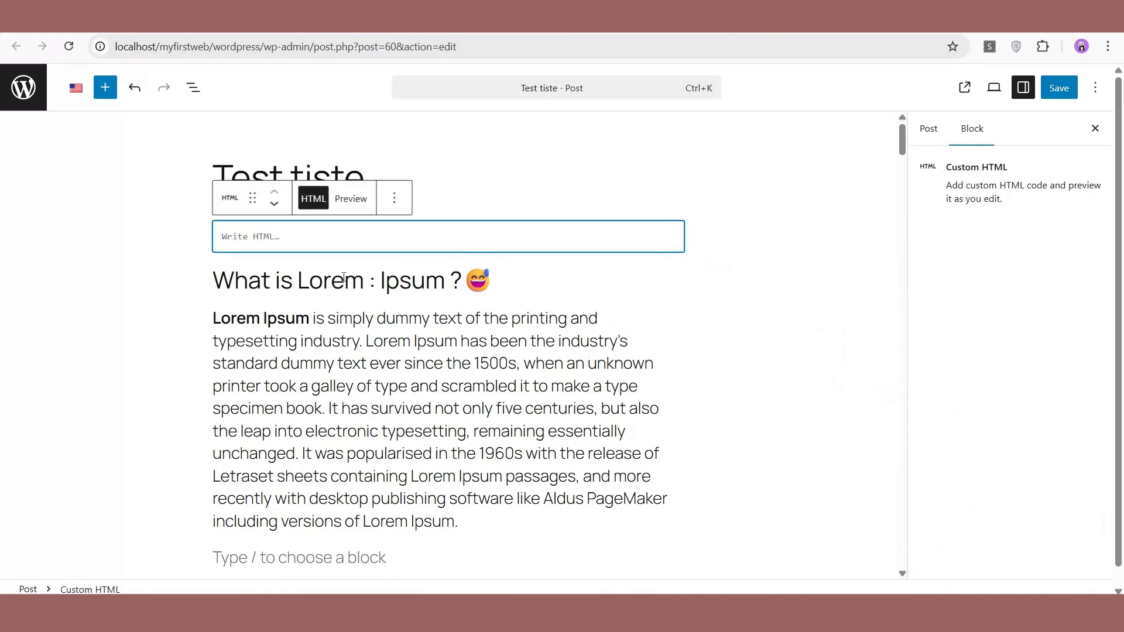
{"action": "right_click", "coordinate": [349, 248]}
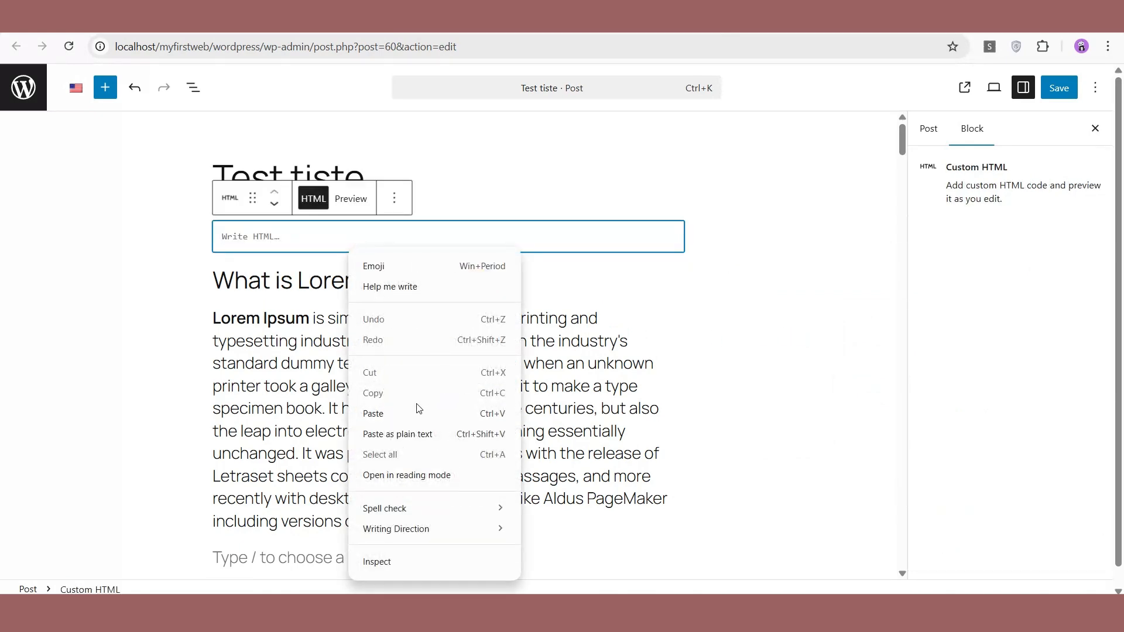
{"action": "left_click", "coordinate": [386, 413]}
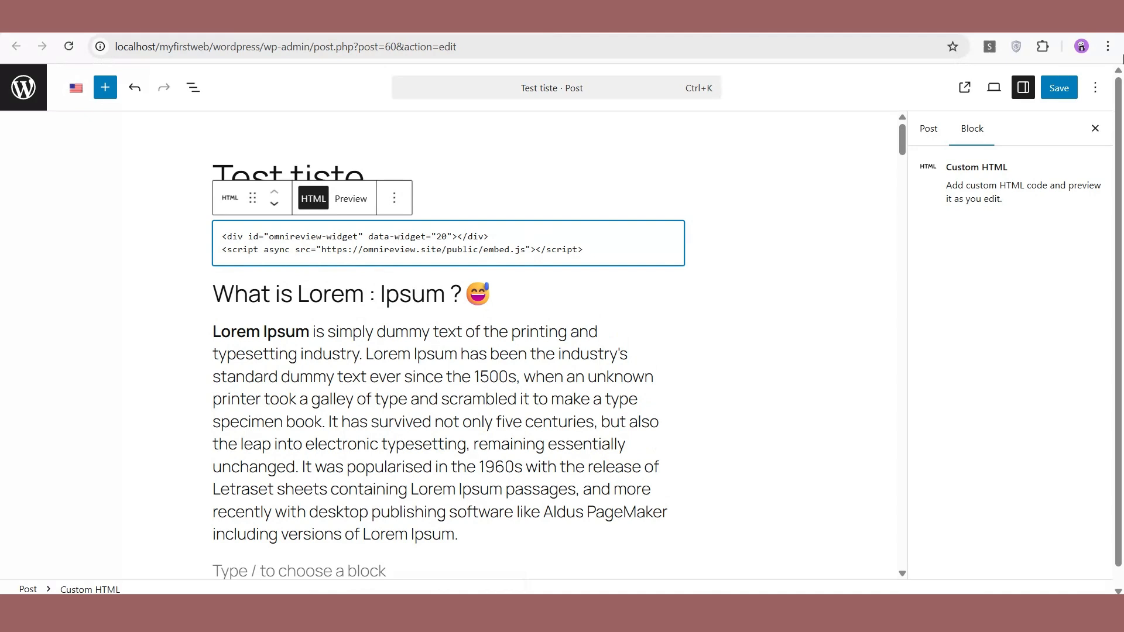
- Save the post with the embedded widget code and open its published page
{"action": "left_click", "coordinate": [1061, 89]}
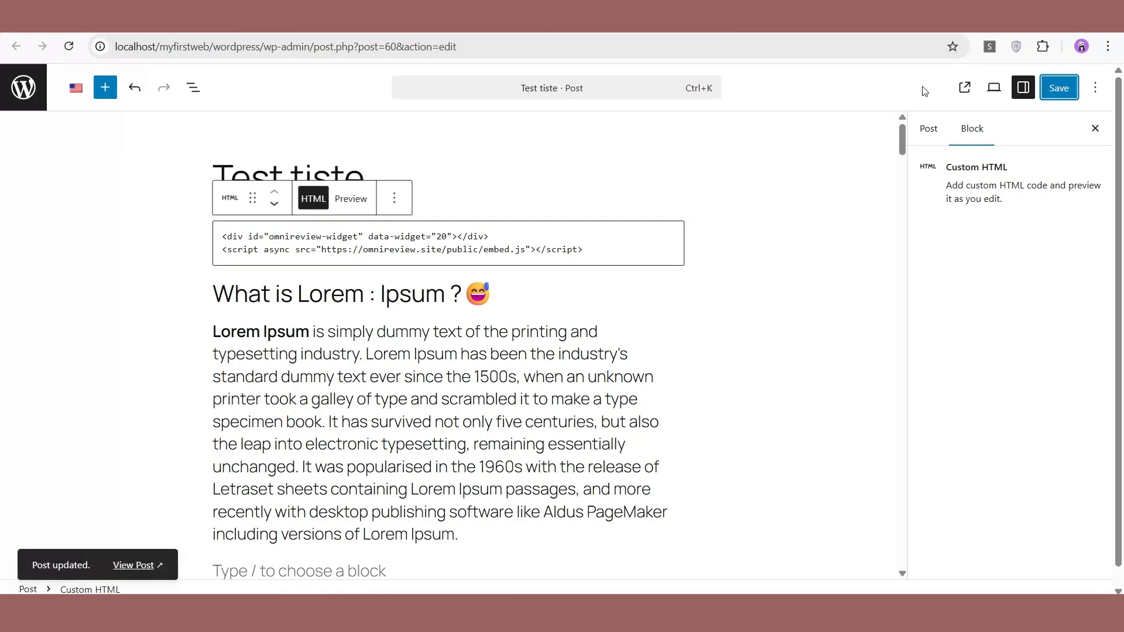
{"action": "left_click", "coordinate": [965, 88]}
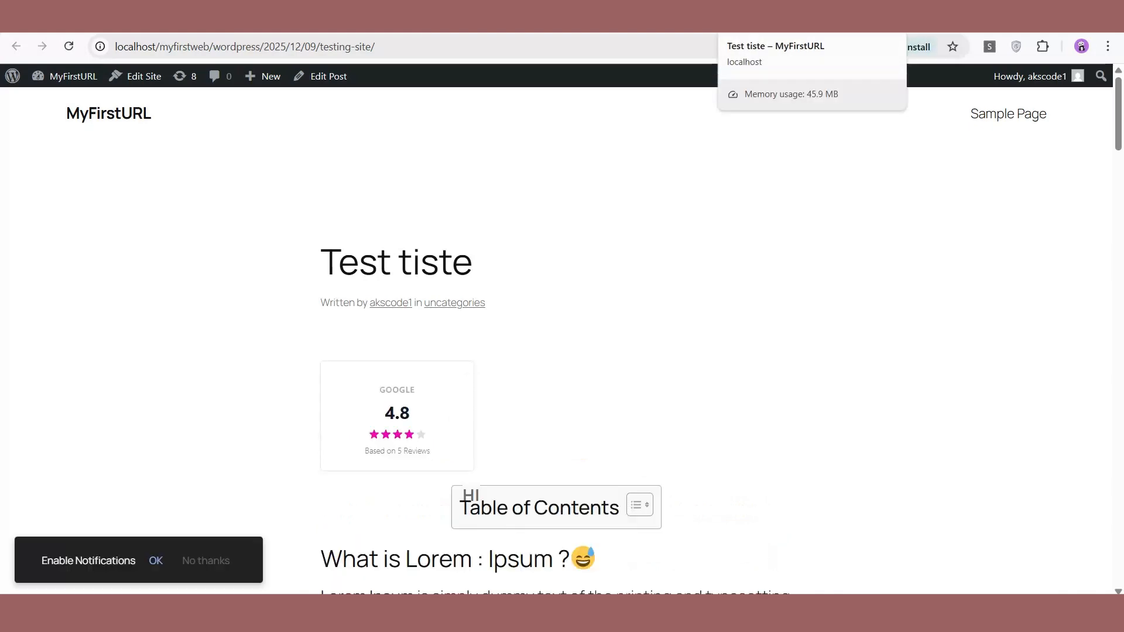
- Examine the embedded badge and review cards below the title, and the rest of the published post
{"action": "scroll", "coordinate": [514, 336], "scroll_direction": "down", "scroll_amount": 4}
{"action": "scroll", "coordinate": [372, 366], "scroll_direction": "up", "scroll_amount": 3}
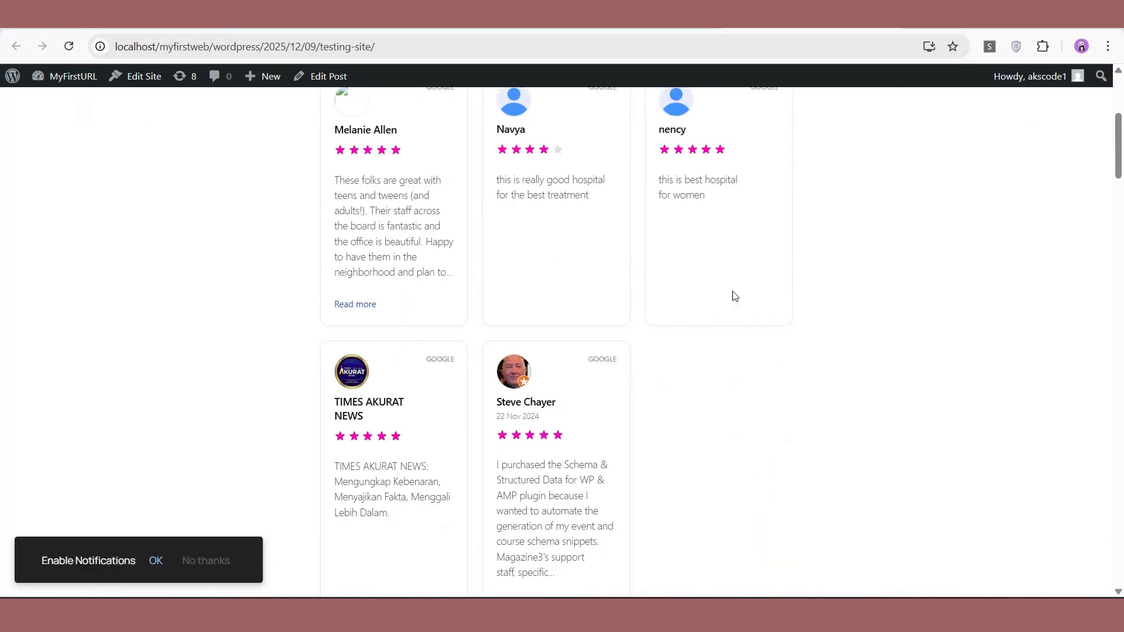
{"action": "scroll", "coordinate": [547, 312], "scroll_direction": "down", "scroll_amount": 2}
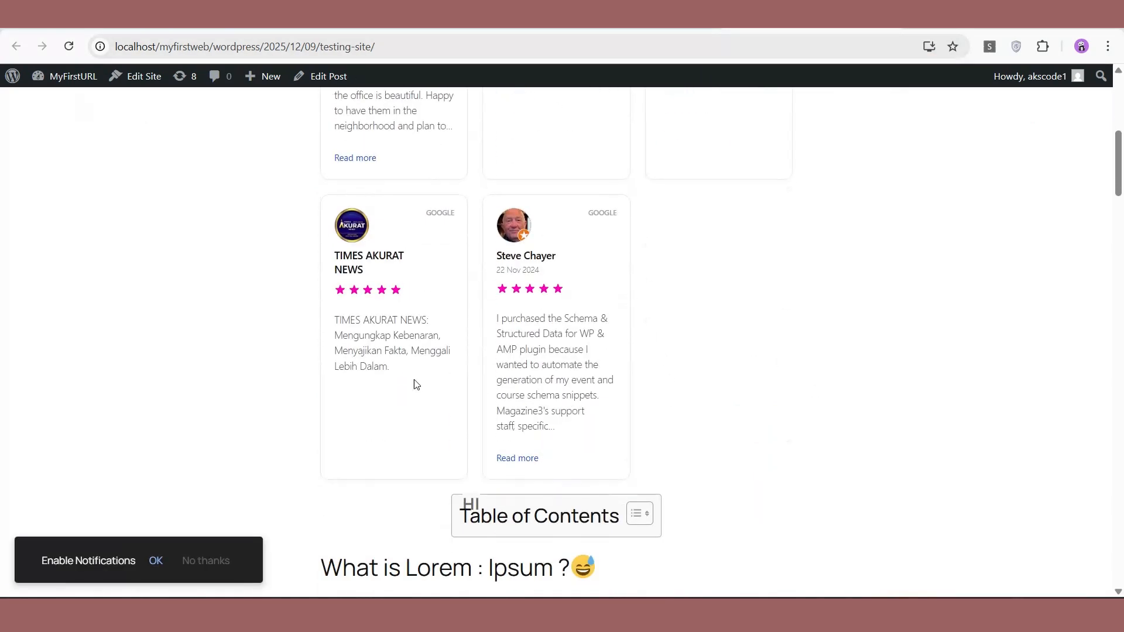
{"action": "scroll", "coordinate": [522, 392], "scroll_direction": "up", "scroll_amount": 6}
{"action": "scroll", "coordinate": [720, 199], "scroll_direction": "down", "scroll_amount": 2}
{"action": "scroll", "coordinate": [571, 191], "scroll_direction": "down", "scroll_amount": 18}
{"action": "scroll", "coordinate": [571, 284], "scroll_direction": "down", "scroll_amount": 6}
{"action": "scroll", "coordinate": [571, 284], "scroll_direction": "up", "scroll_amount": 6}
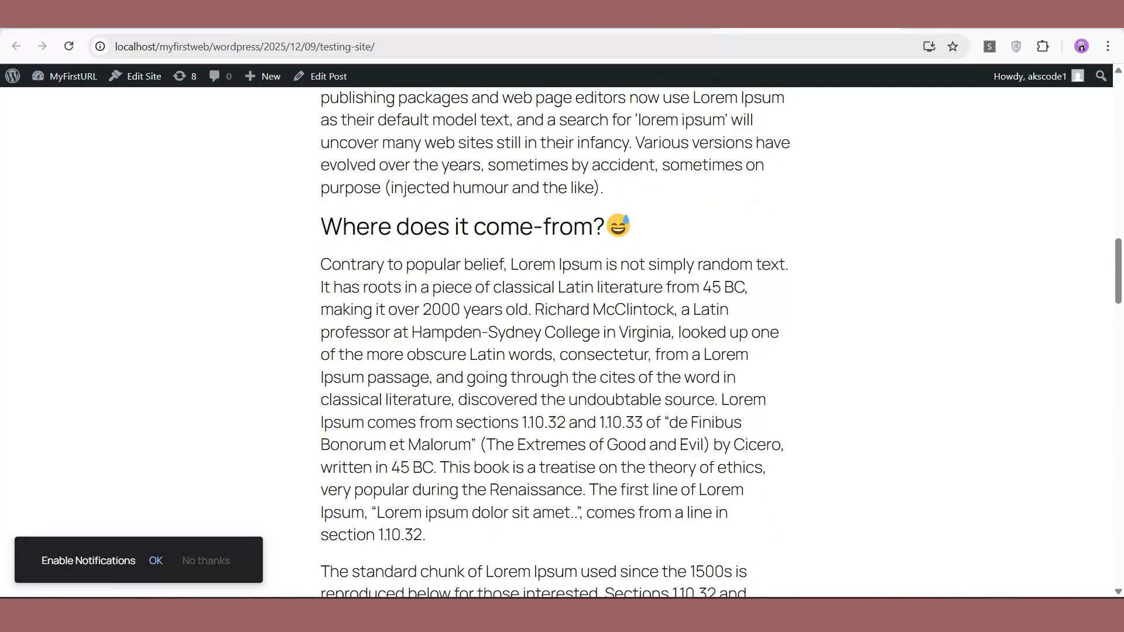
{"action": "scroll", "coordinate": [689, 221], "scroll_direction": "down", "scroll_amount": 5}
{"action": "scroll", "coordinate": [688, 222], "scroll_direction": "up", "scroll_amount": 16}
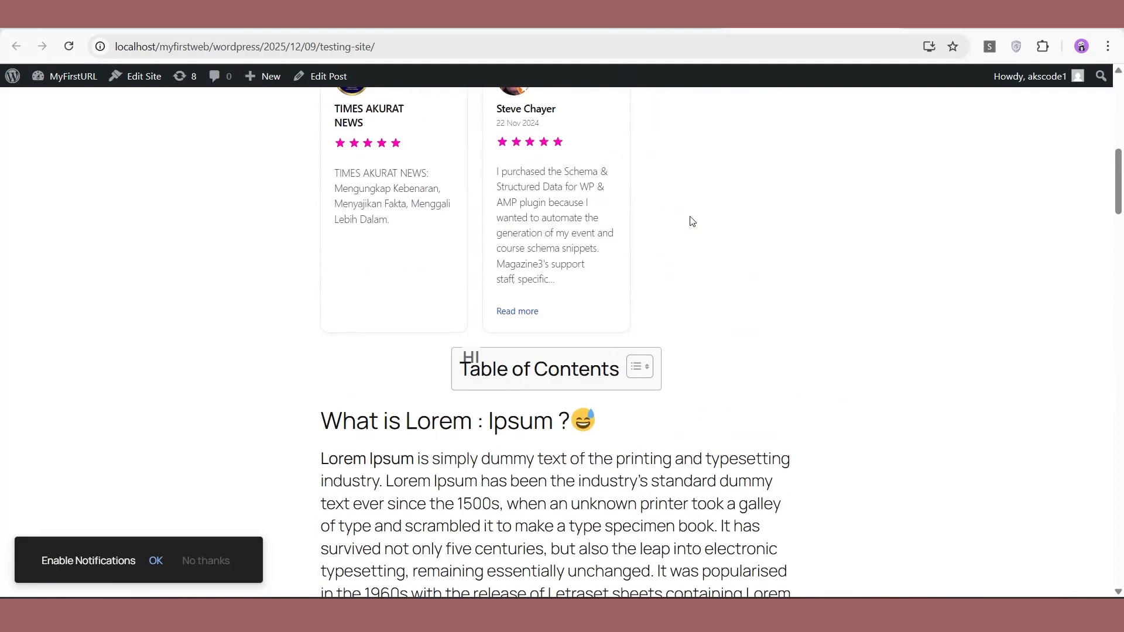
{"action": "scroll", "coordinate": [688, 220], "scroll_direction": "down", "scroll_amount": 12}
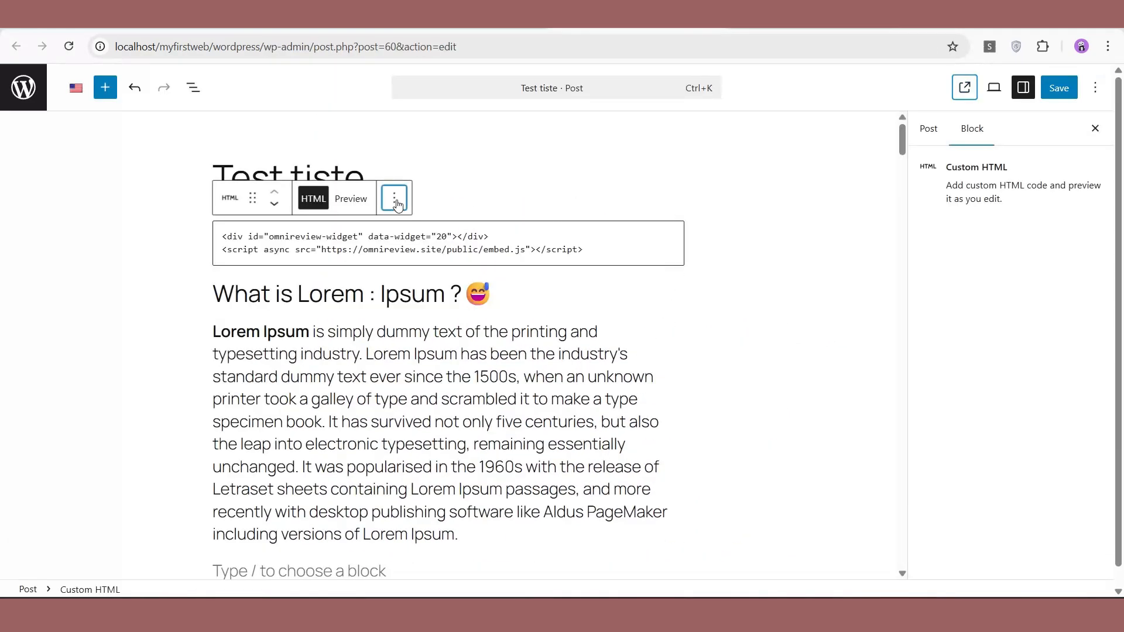
- Back in the post editor, delete the Custom HTML block below the title
{"action": "left_click", "coordinate": [396, 200]}
{"action": "scroll", "coordinate": [445, 585], "scroll_direction": "down", "scroll_amount": 2}
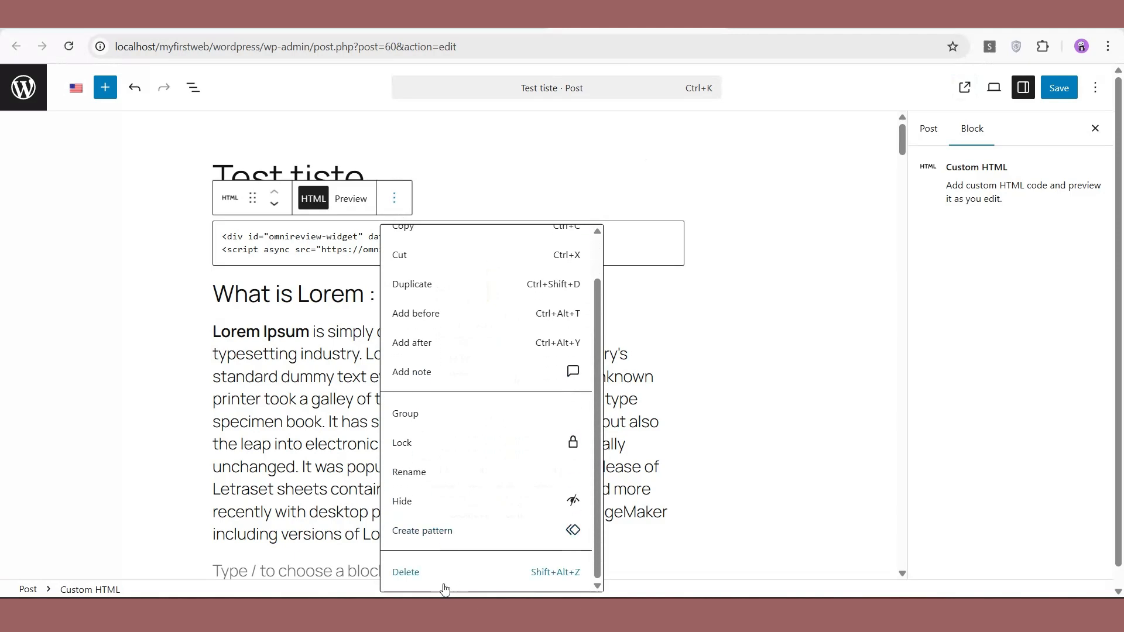
{"action": "left_click", "coordinate": [406, 572]}
- Replace the code in the Custom HTML block at the post's end with the copied embed code for widget 20 and save the post
{"action": "scroll", "coordinate": [494, 433], "scroll_direction": "down", "scroll_amount": 10}
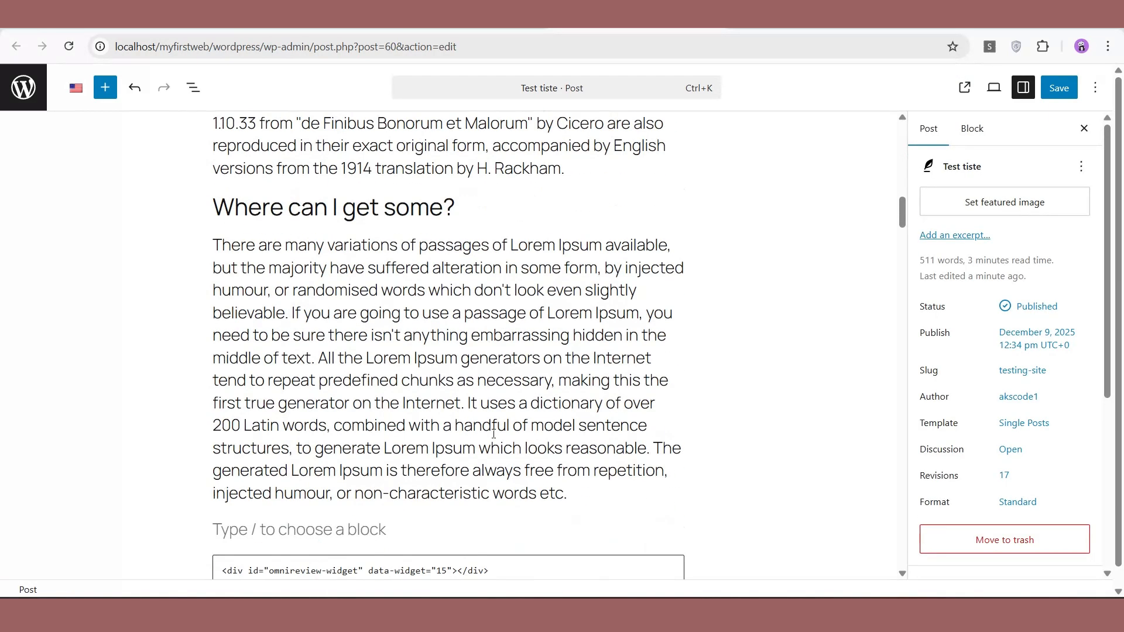
{"action": "scroll", "coordinate": [493, 433], "scroll_direction": "down", "scroll_amount": 4}
{"action": "left_click", "coordinate": [593, 348]}
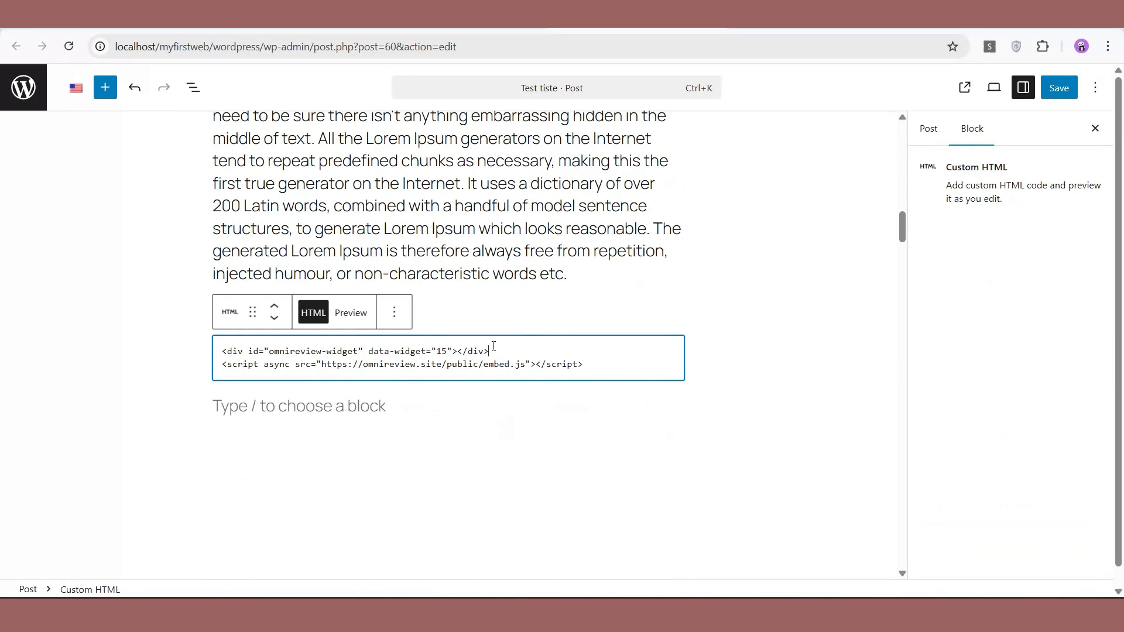
{"action": "left_click_drag", "start_coordinate": [588, 373], "coordinate": [224, 351]}
{"action": "right_click", "coordinate": [227, 351]}
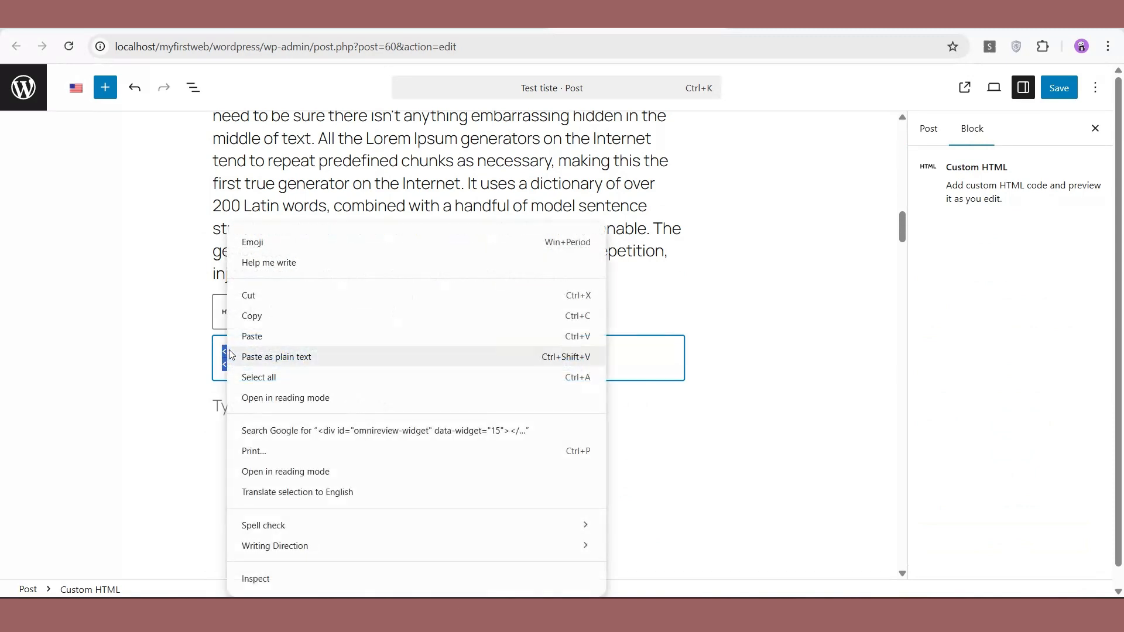
{"action": "left_click", "coordinate": [268, 335]}
{"action": "left_click", "coordinate": [1045, 94]}
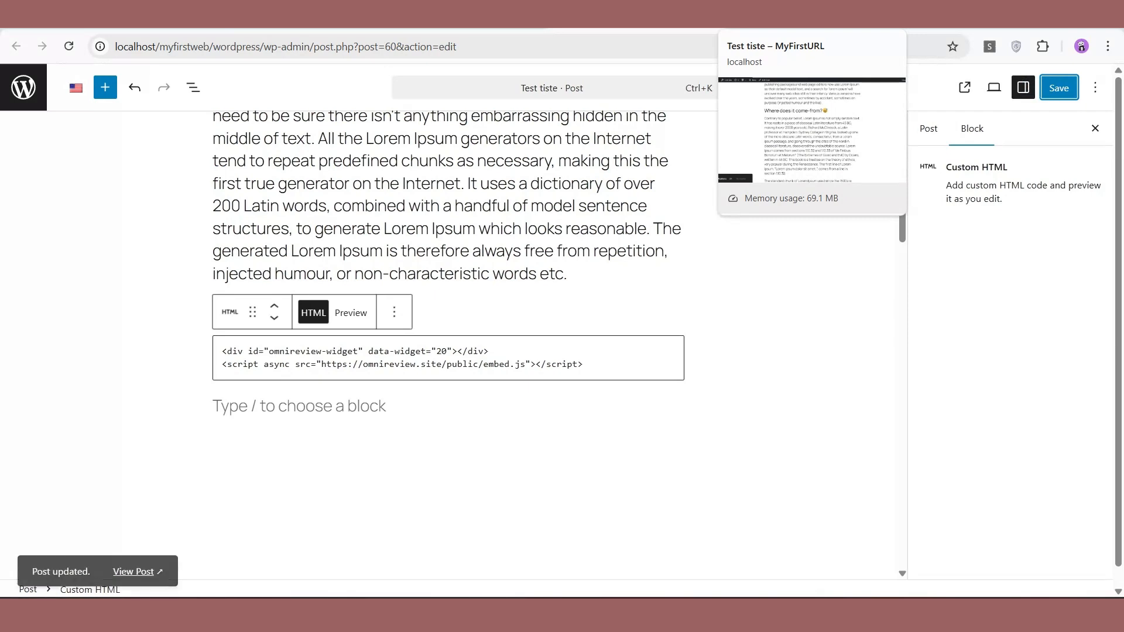
- Reload the published post and examine the review widget embedded at the end of its text
{"action": "left_click", "coordinate": [784, 17]}
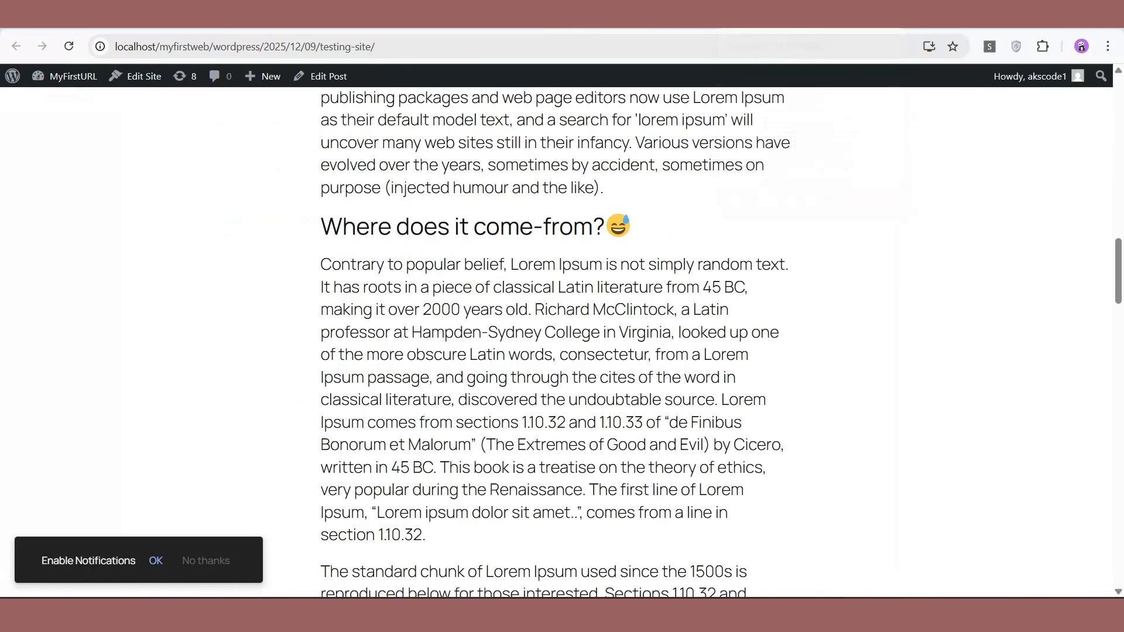
{"action": "left_click", "coordinate": [68, 50]}
{"action": "scroll", "coordinate": [472, 371], "scroll_direction": "down", "scroll_amount": 8}
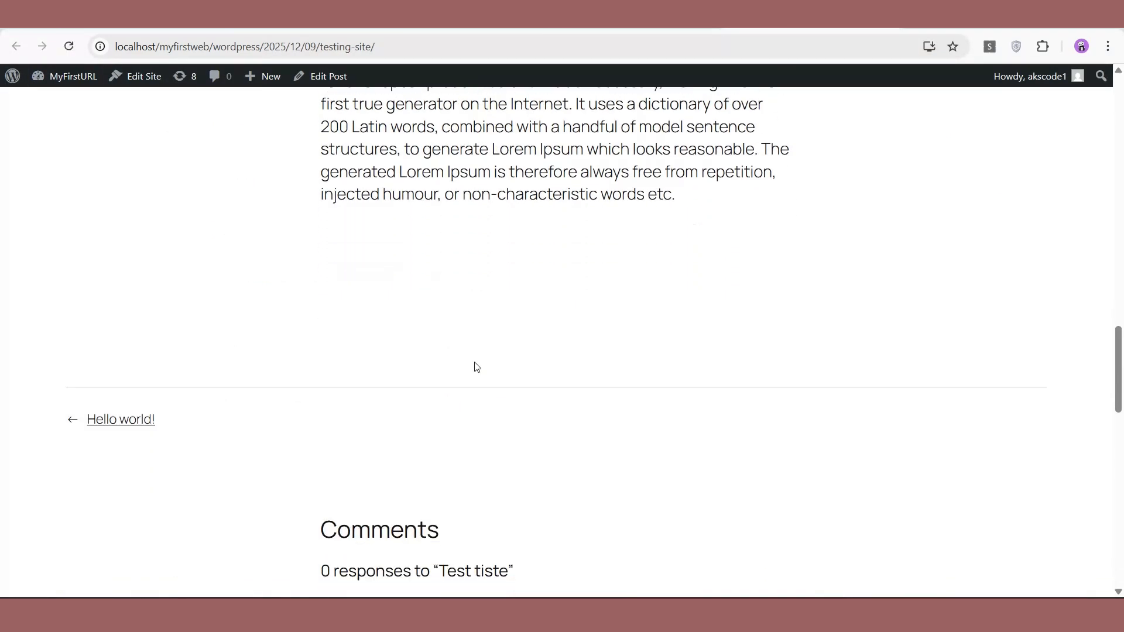
{"action": "scroll", "coordinate": [474, 367], "scroll_direction": "down", "scroll_amount": 7}
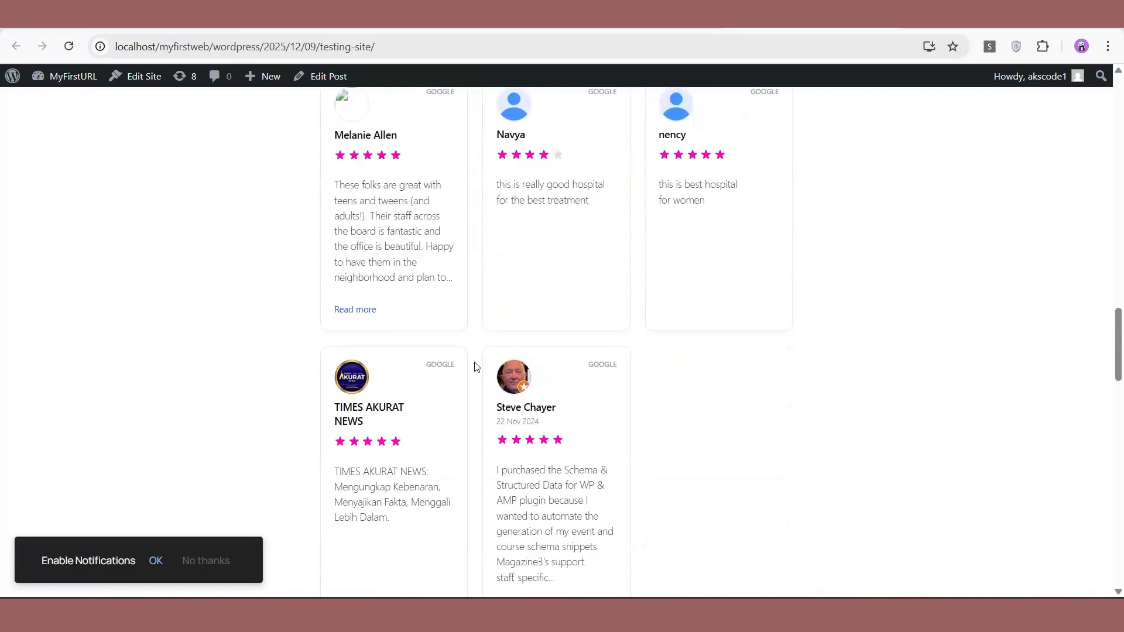
{"action": "scroll", "coordinate": [475, 366], "scroll_direction": "up", "scroll_amount": 5}
{"action": "scroll", "coordinate": [475, 367], "scroll_direction": "down", "scroll_amount": 6}
{"action": "scroll", "coordinate": [474, 367], "scroll_direction": "up", "scroll_amount": 2}
{"action": "scroll", "coordinate": [474, 367], "scroll_direction": "up", "scroll_amount": 13}
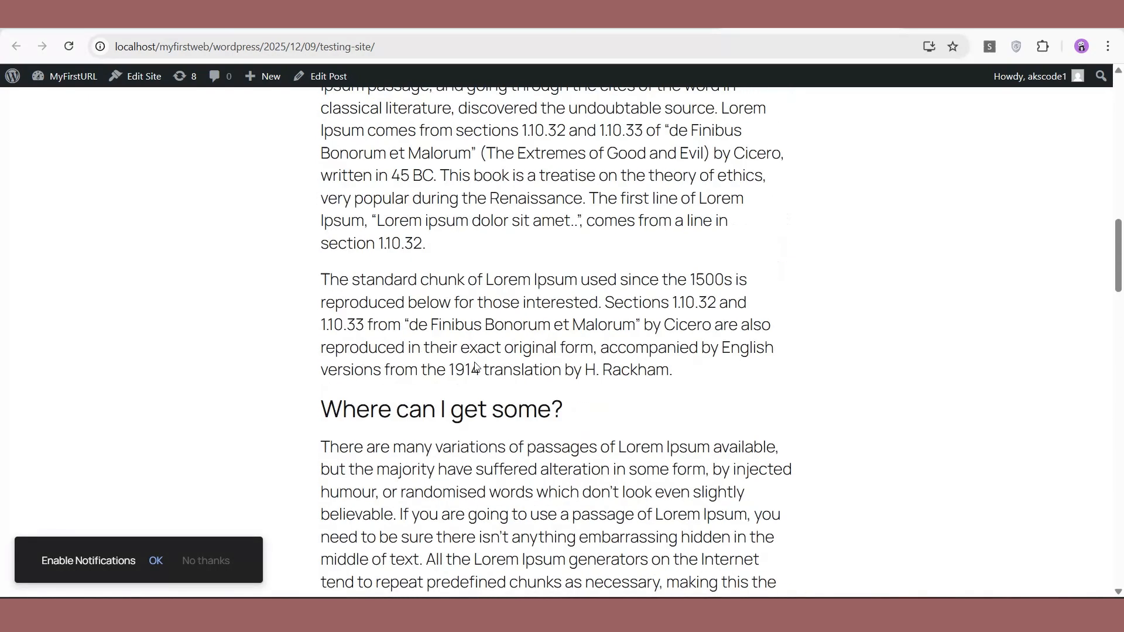